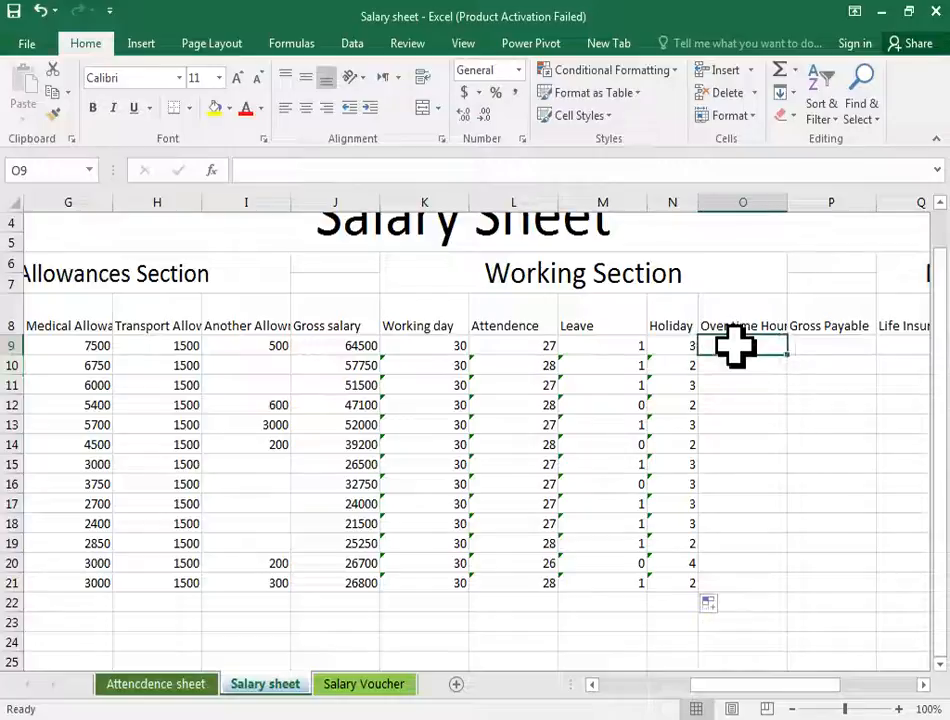
- Start a VLOOKUP formula in O9 using the employee IDs B9:B21 as the lookup value
text(=v;p)
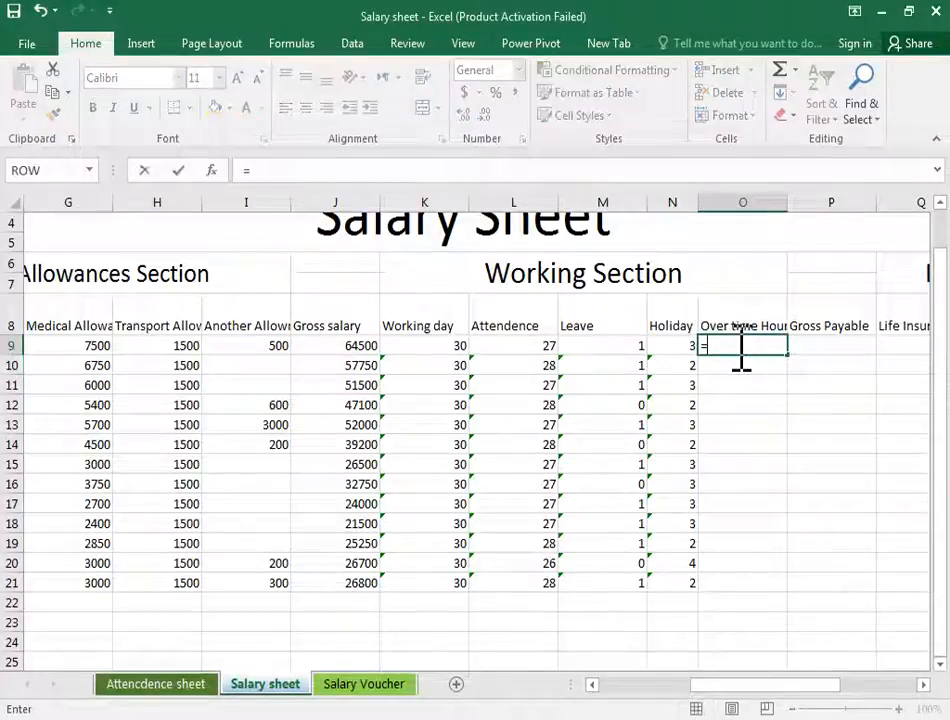
key(BackSpace)
key(BackSpace)
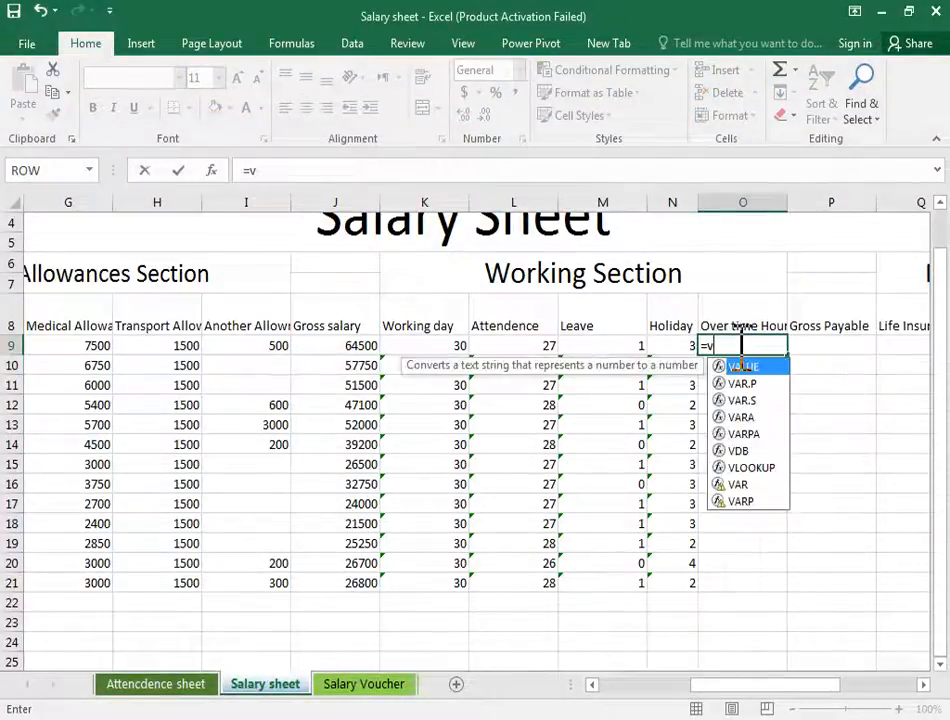
text(lo)
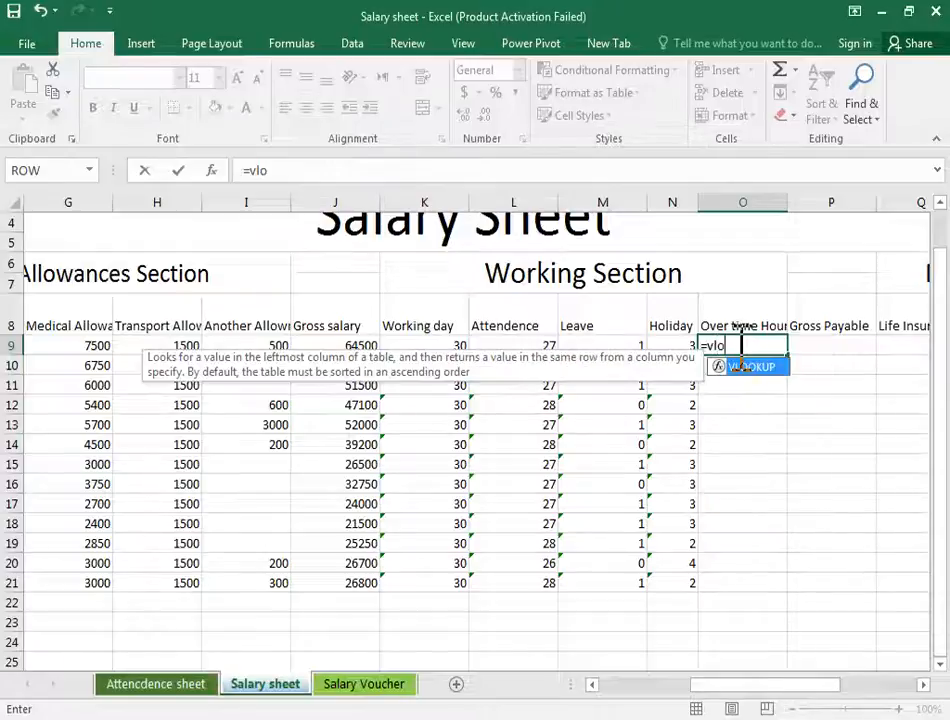
text(okup)
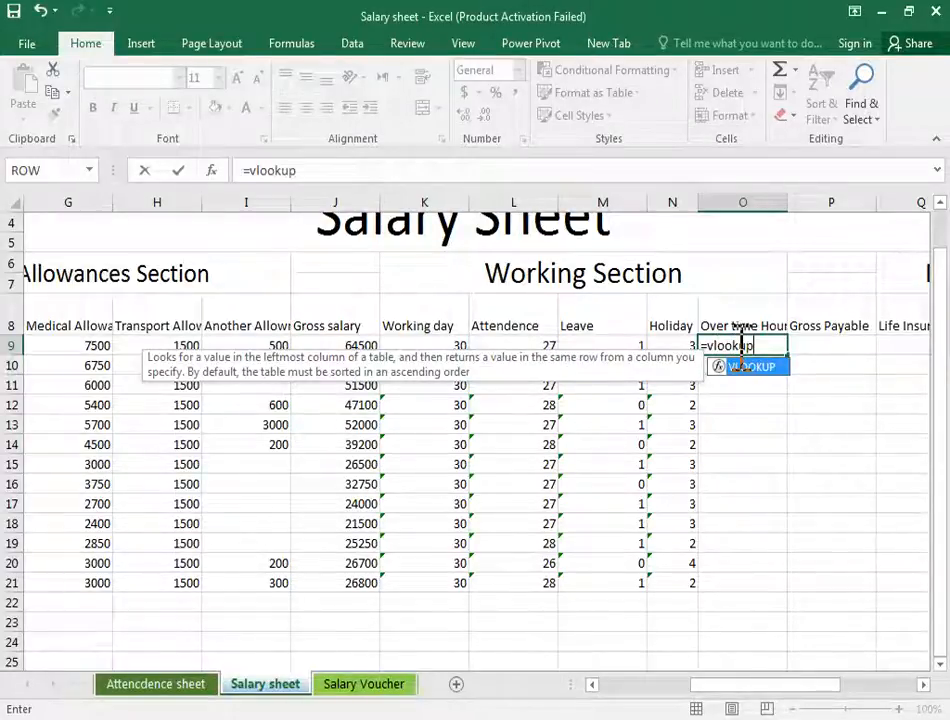
text(()
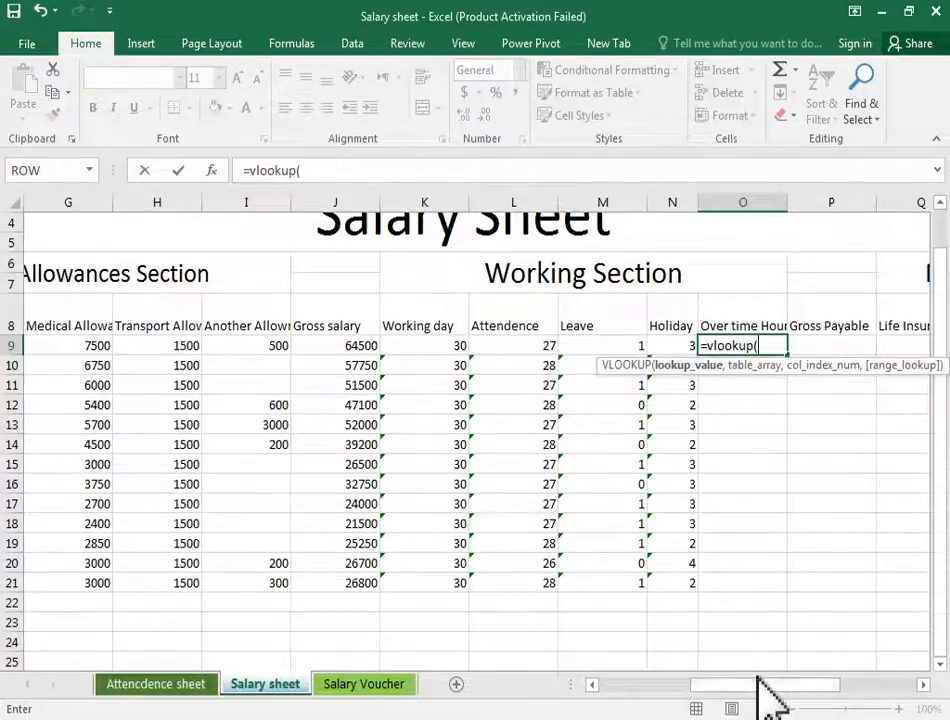
drag(744, 700, 632, 700)
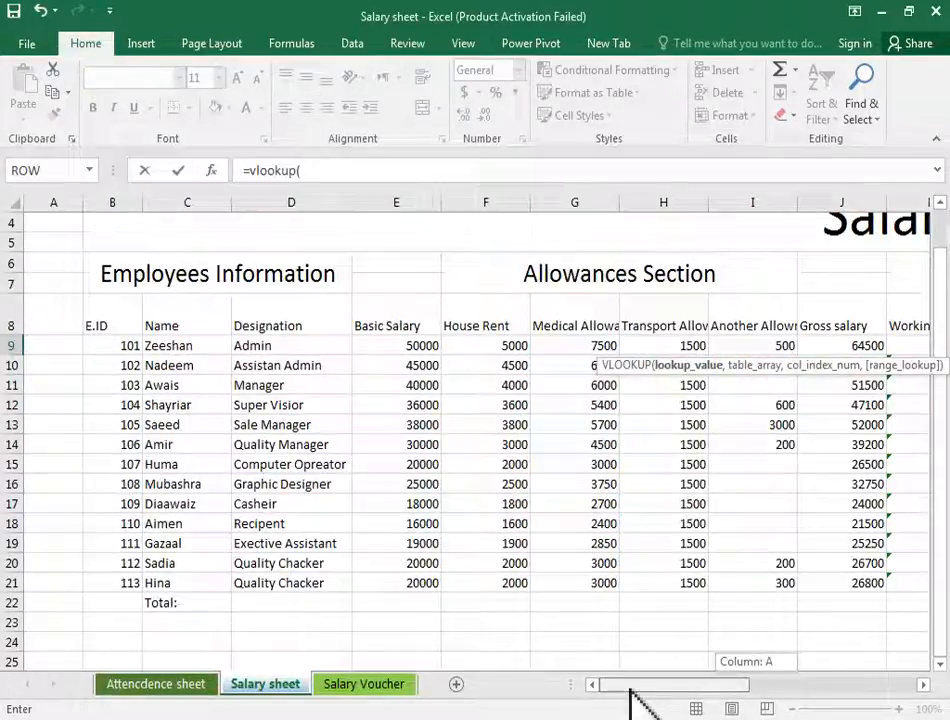
click(108, 346)
drag(115, 450, 134, 583)
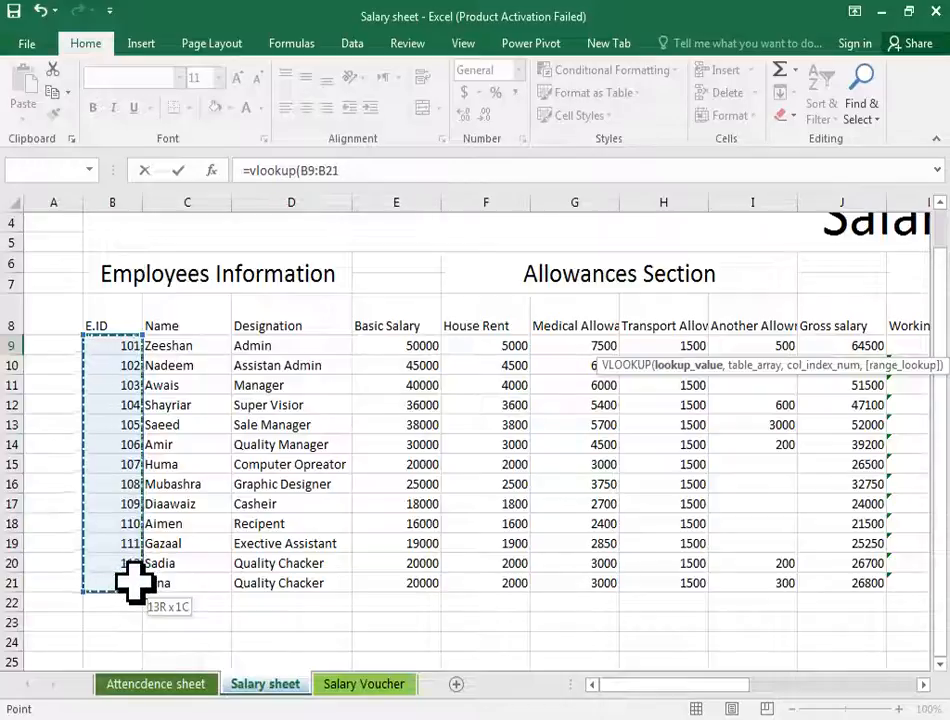
text(,)
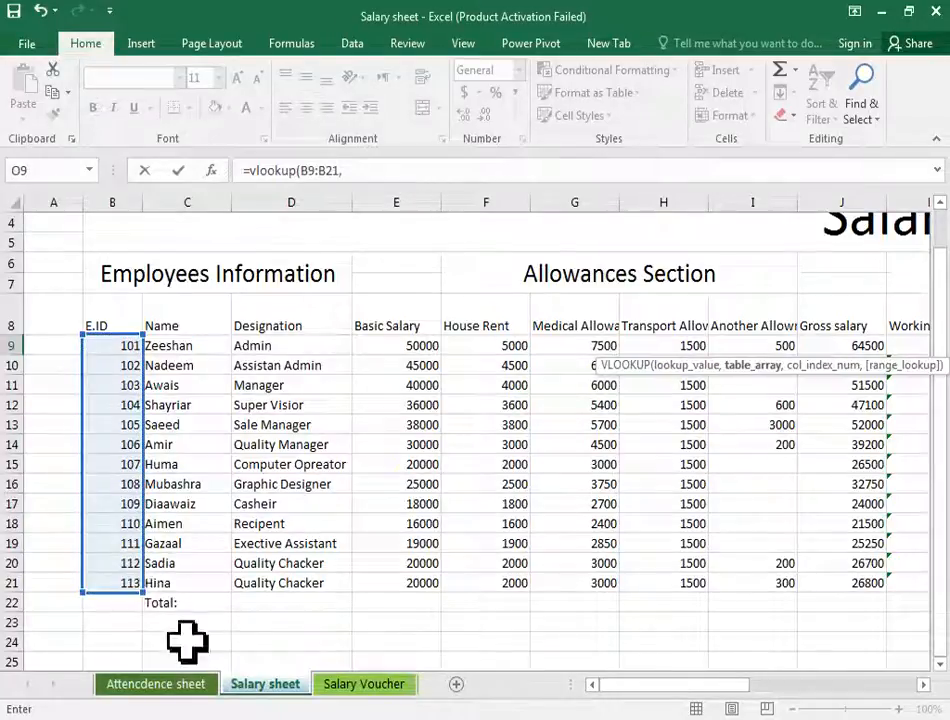
- Complete the VLOOKUP with the 'Attencdence sheet'!B10:AM23 table, column 38 and exact match 0
click(197, 688)
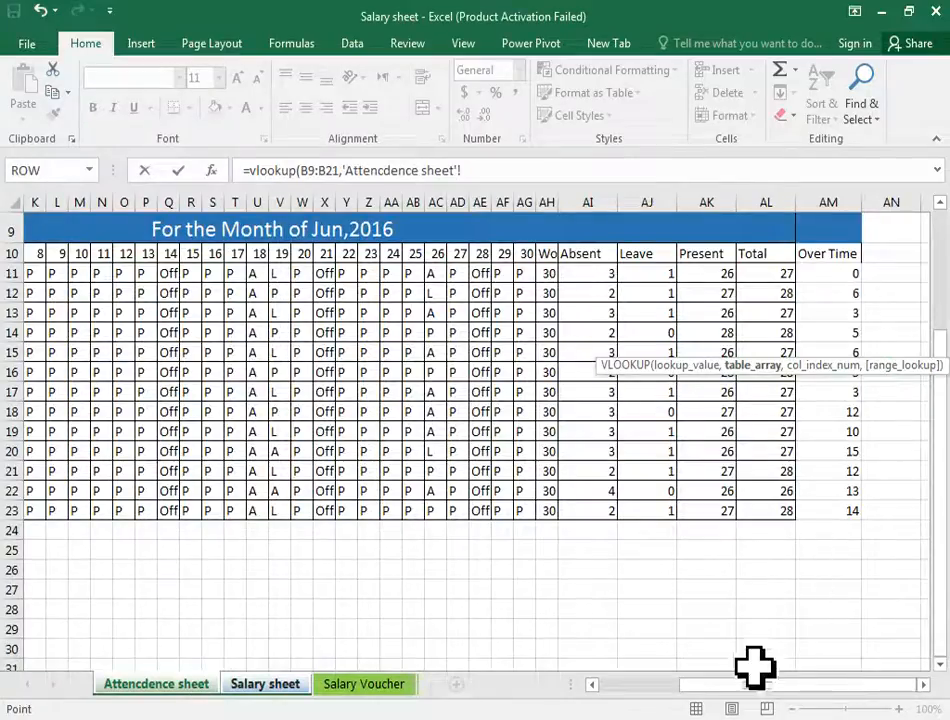
drag(717, 706, 615, 706)
drag(112, 252, 820, 505)
text(,)
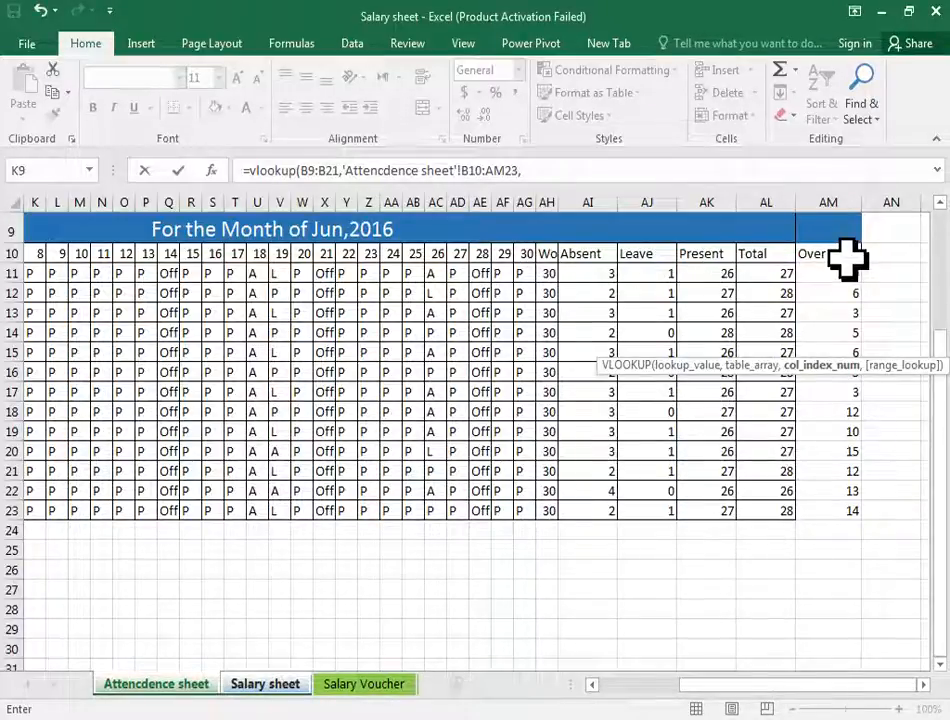
text(38)
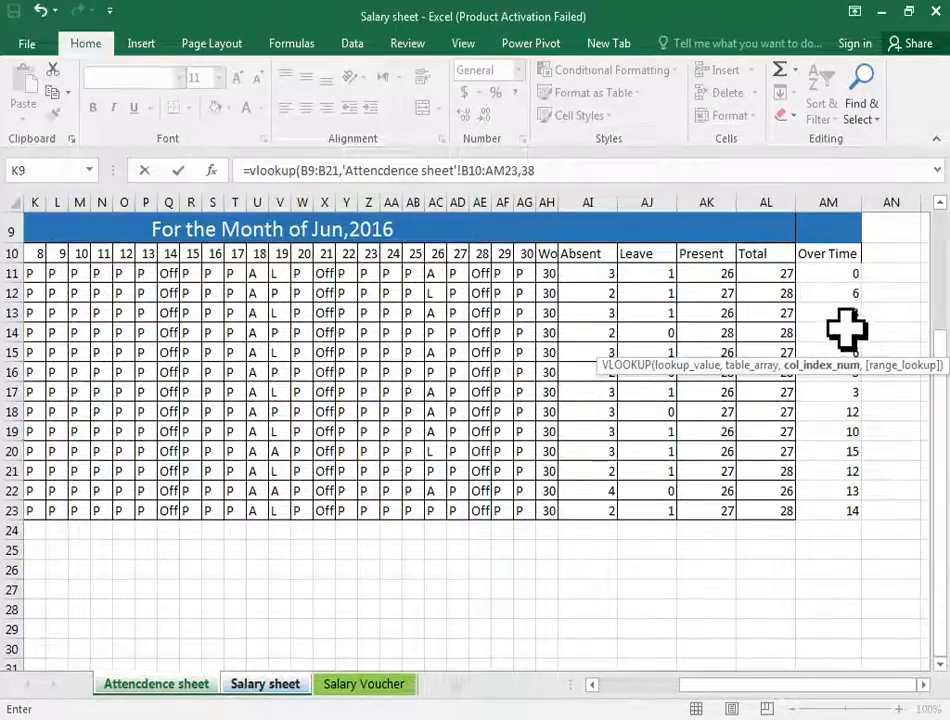
text(,)
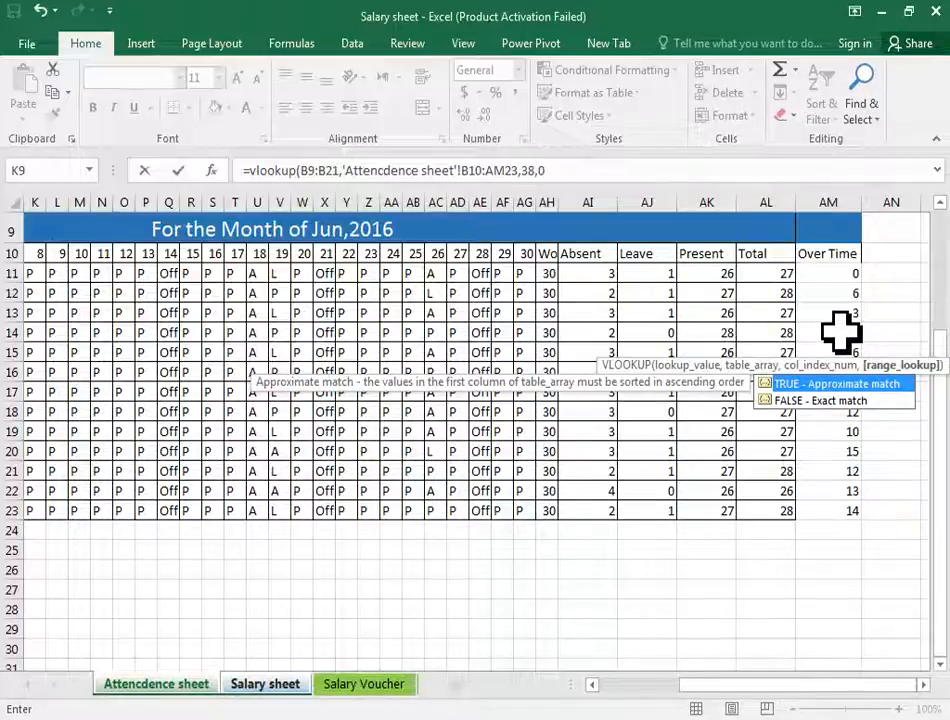
text(0))
key(Return)
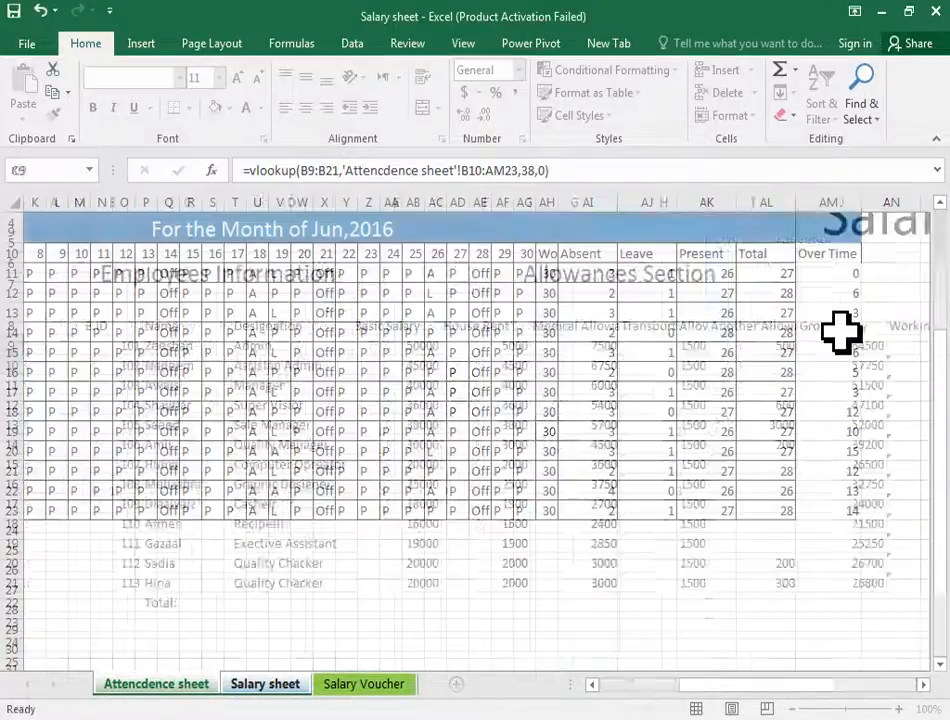
- Fill the overtime hours formula down from O9 to O21
click(845, 343)
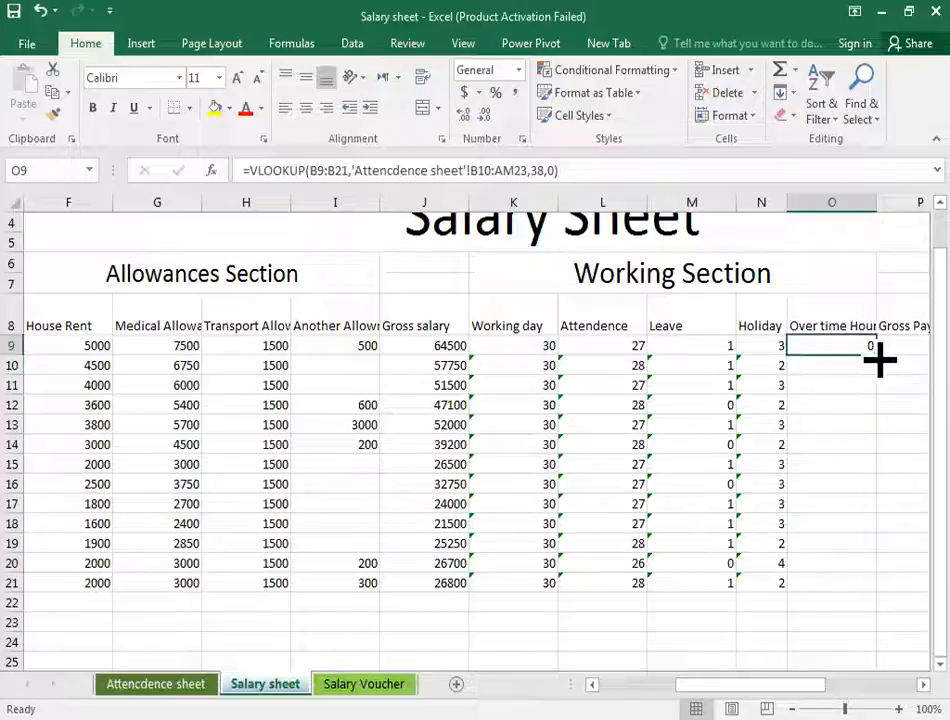
drag(876, 356, 862, 598)
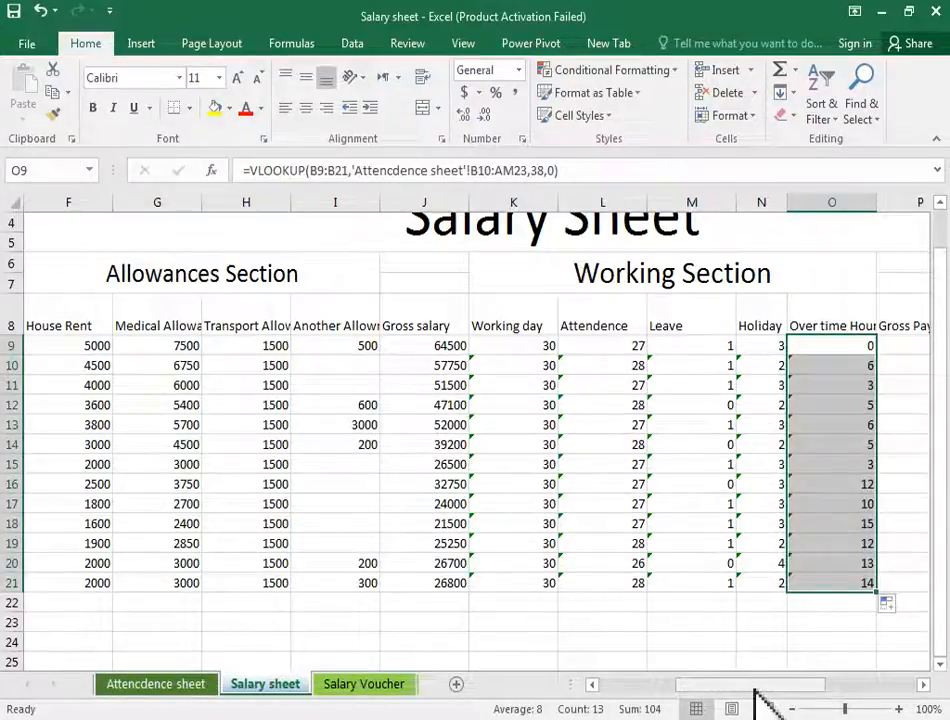
- Start the Gross Payable formula in P9 with the prorated salary =(J9/K9*(L9))+
drag(756, 690, 795, 683)
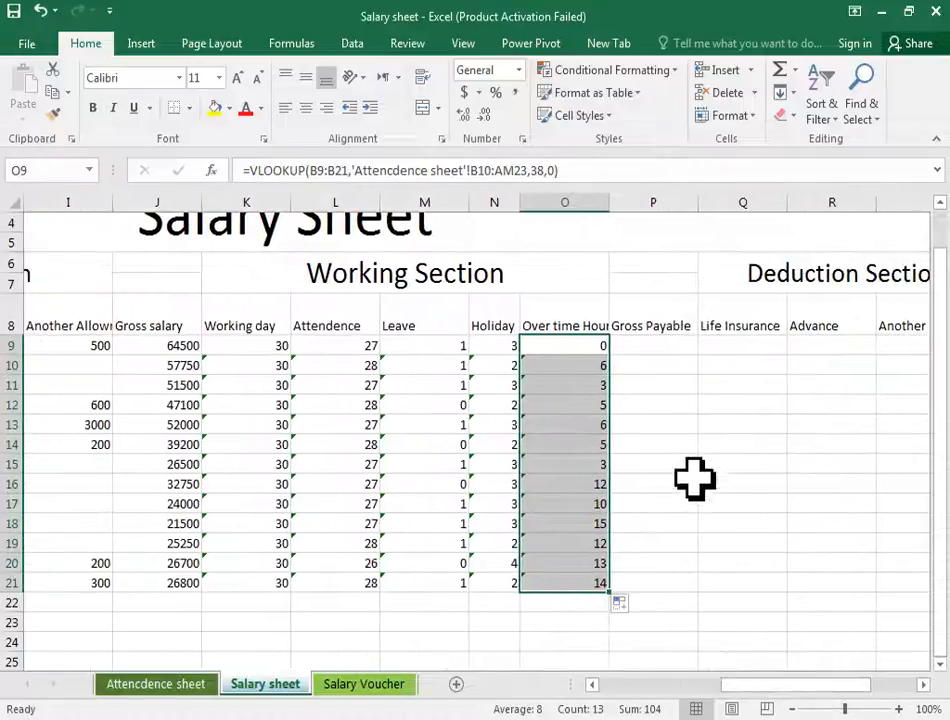
click(658, 346)
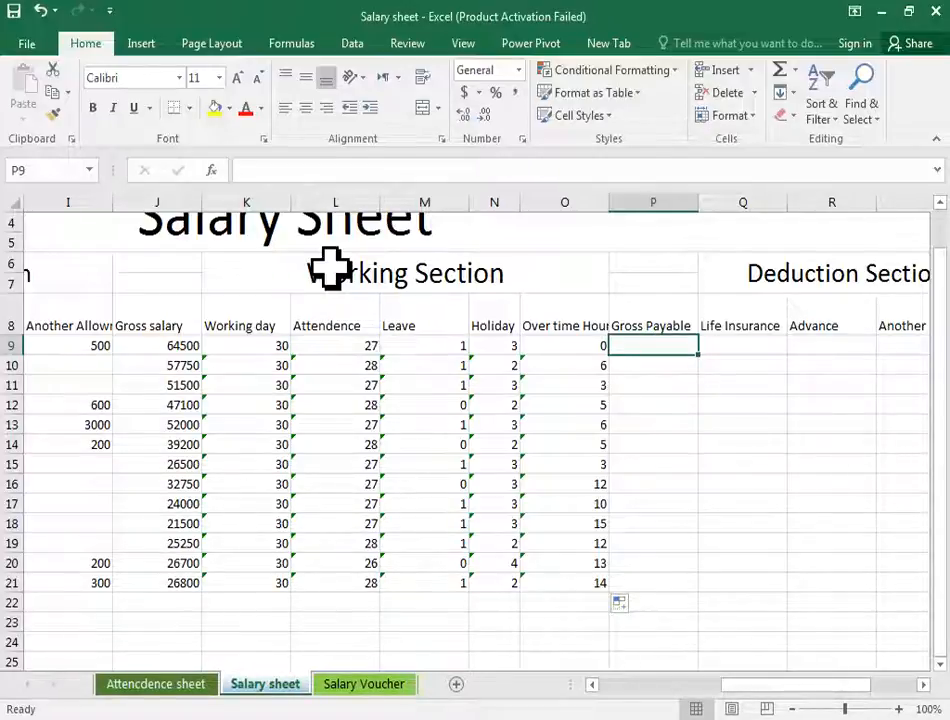
text(=)
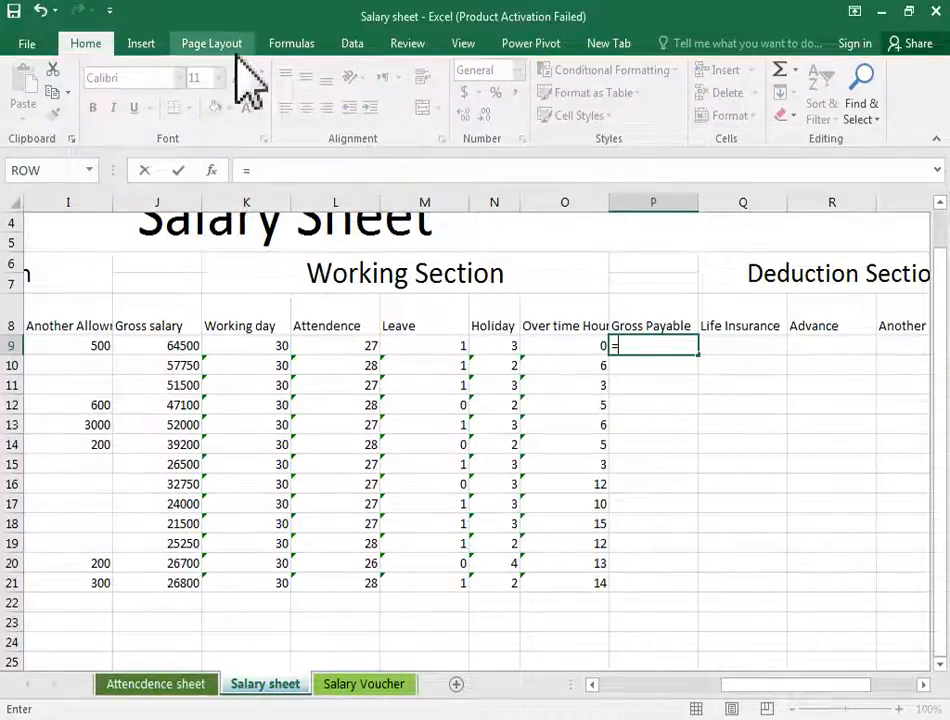
text(()
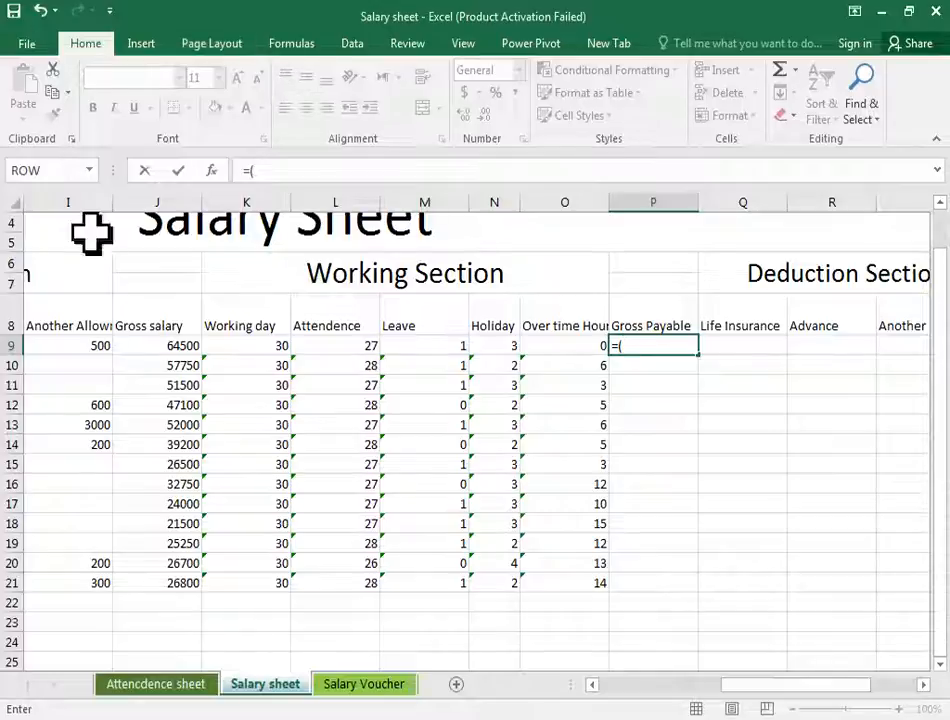
click(185, 347)
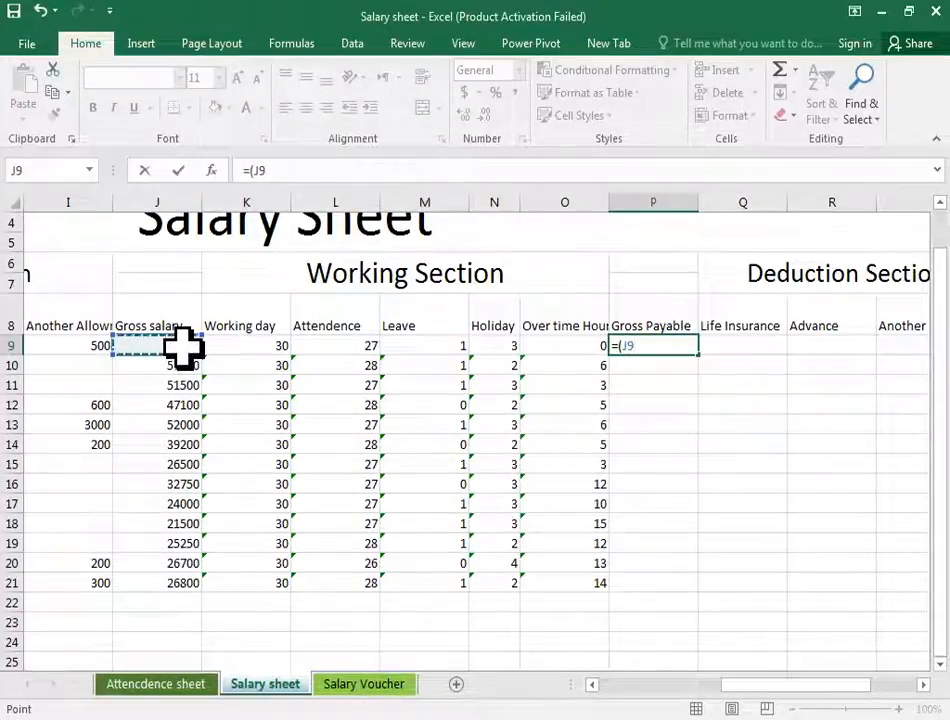
text(/)
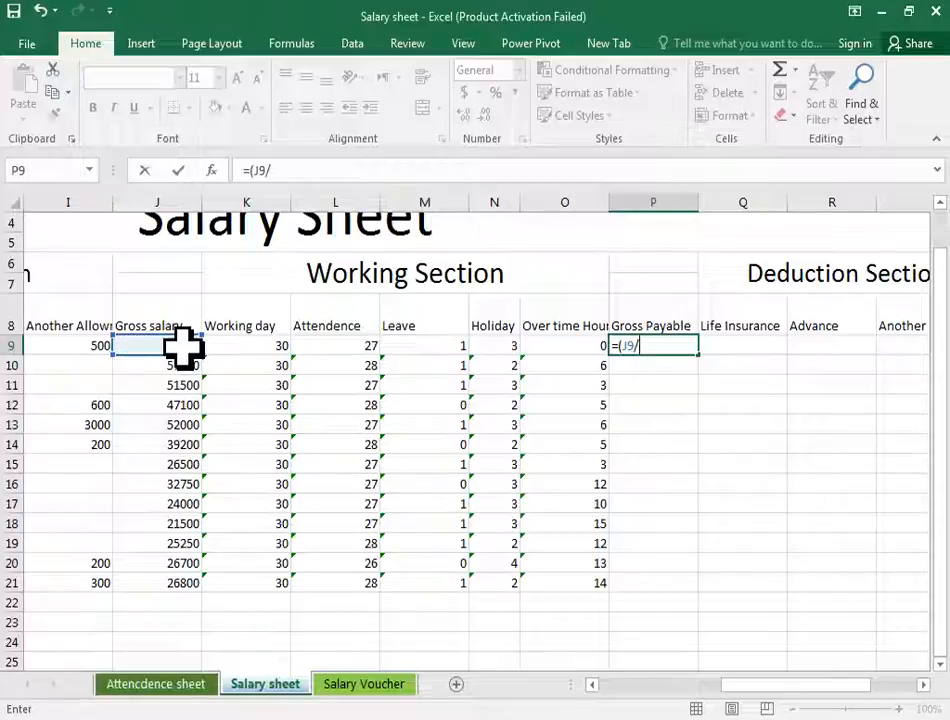
click(277, 347)
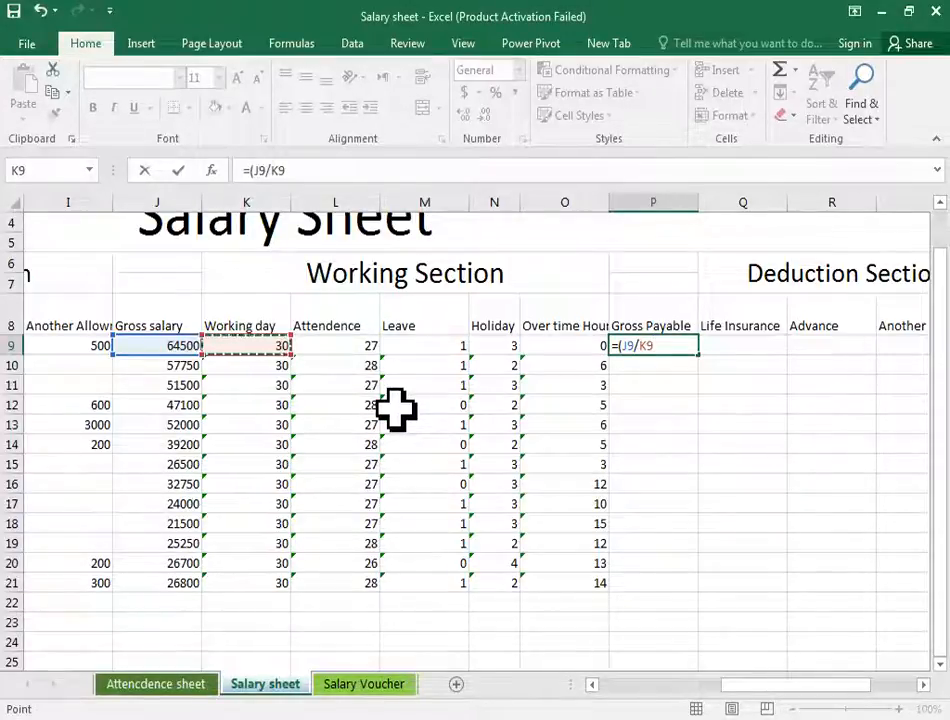
text(*)
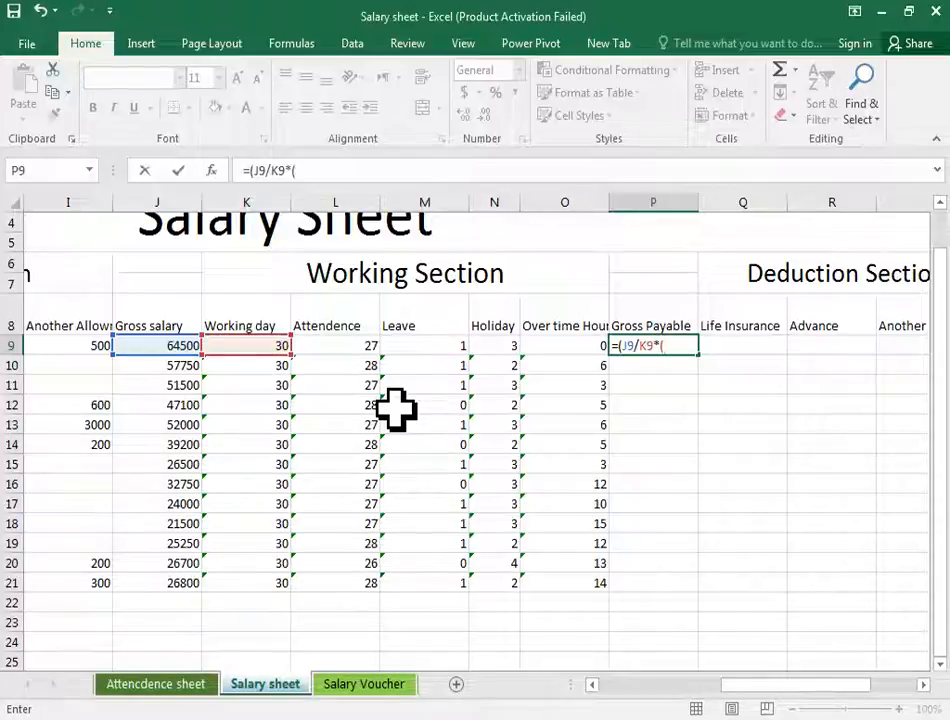
click(357, 348)
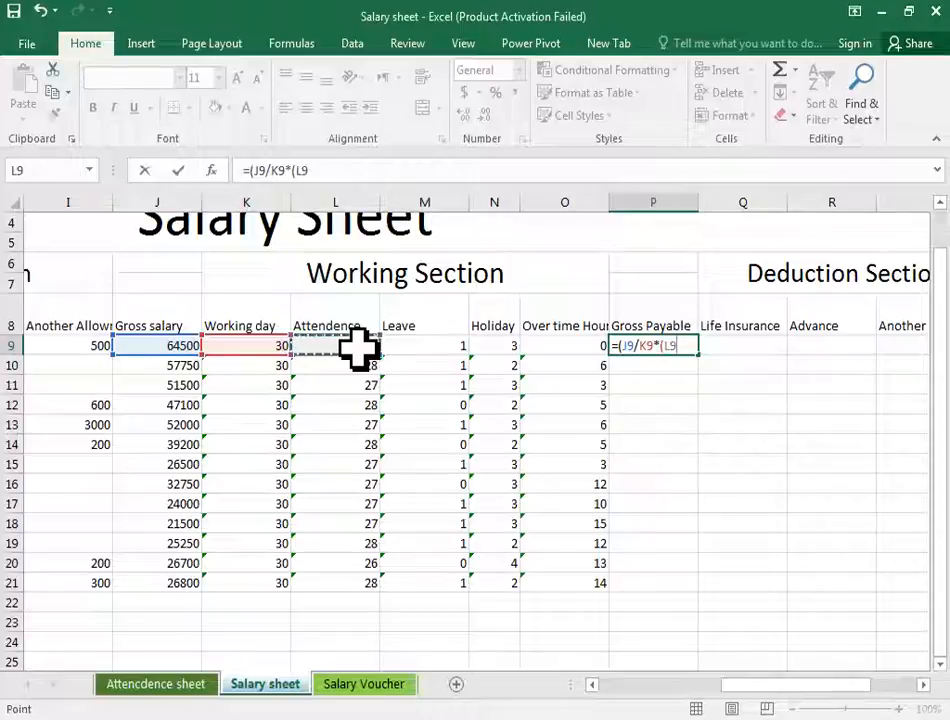
text(+)
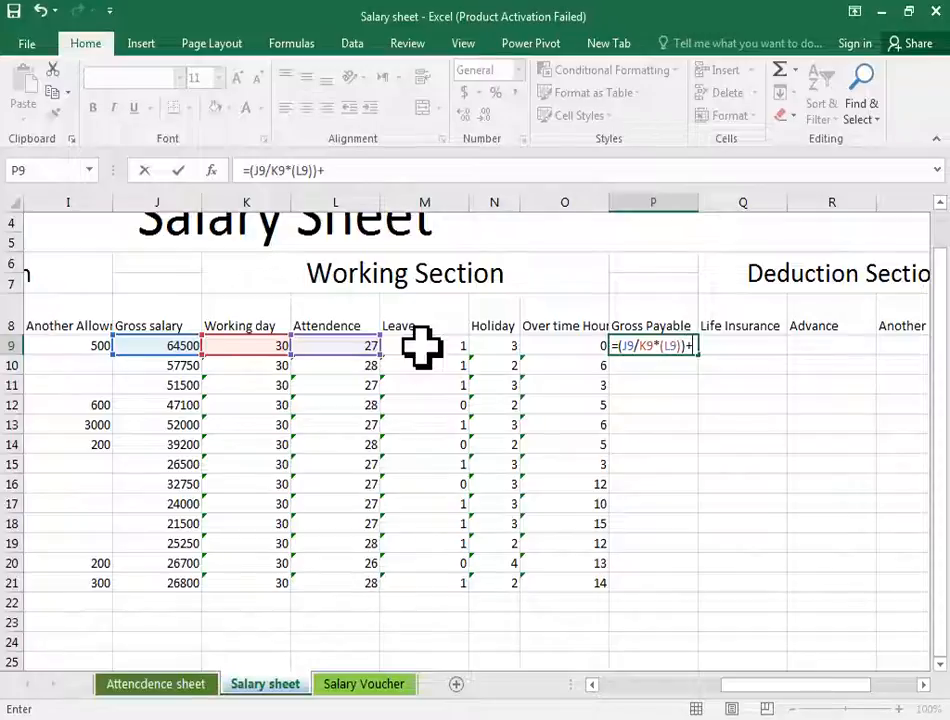
- Extend the Gross Payable formula with the hourly rate term J9/(K9*8)*
click(153, 348)
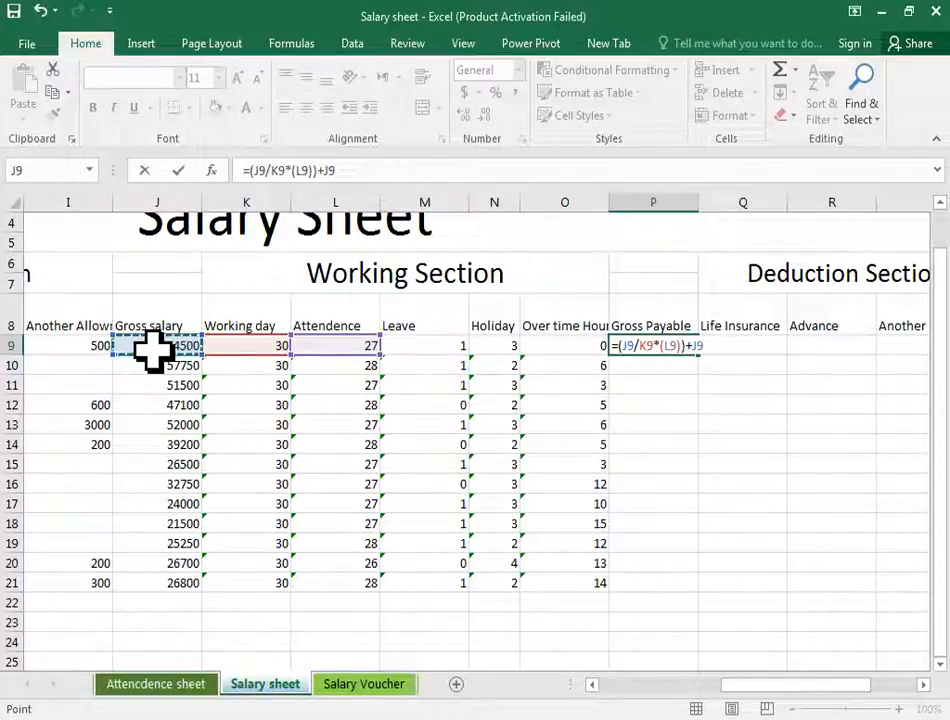
text(/()
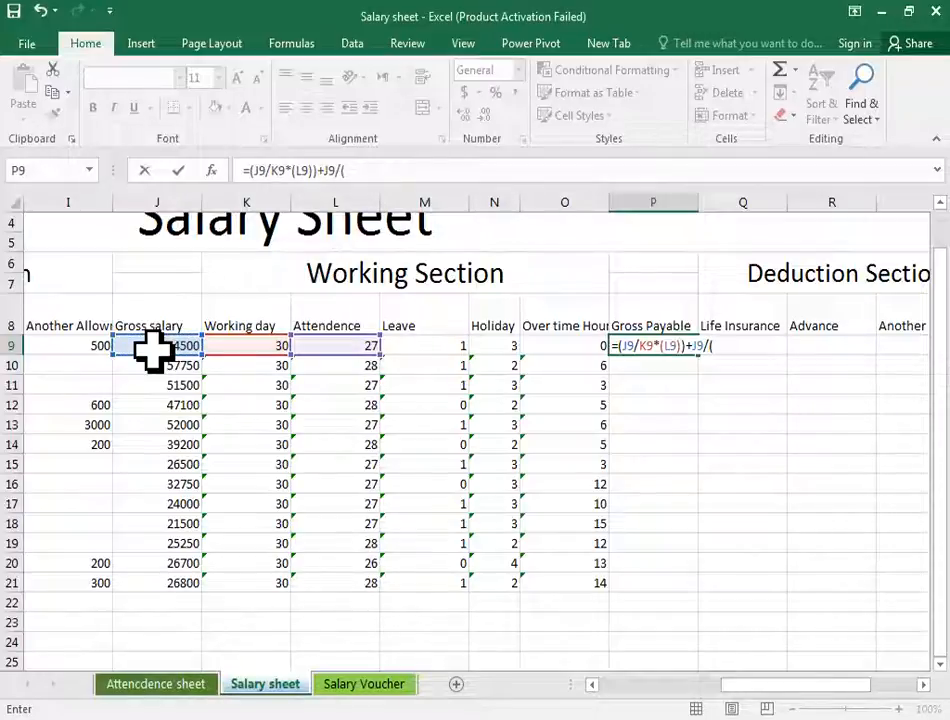
click(245, 348)
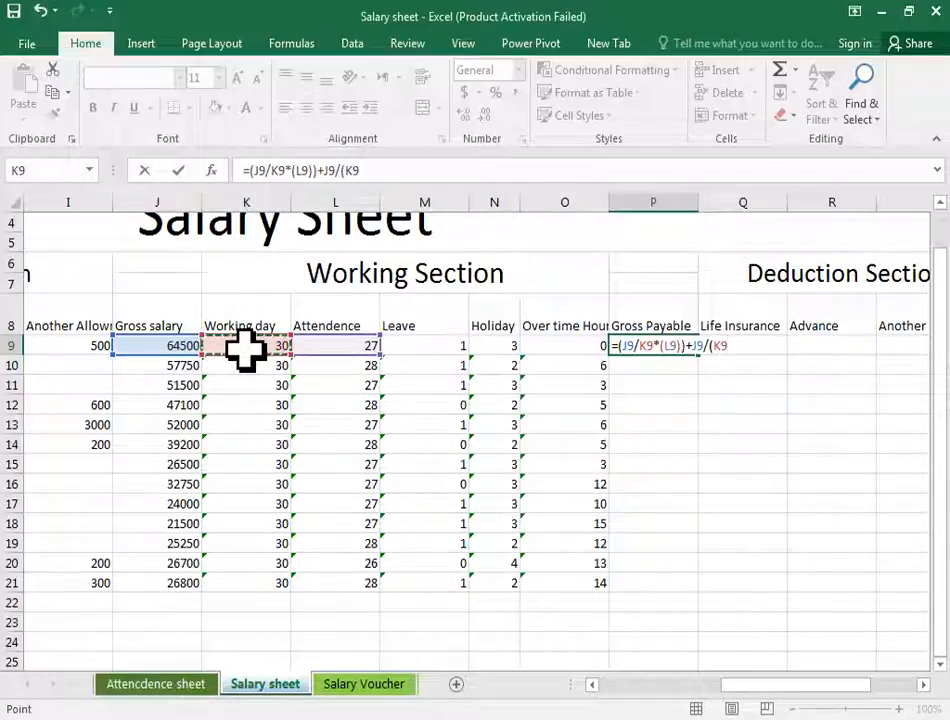
text(*)
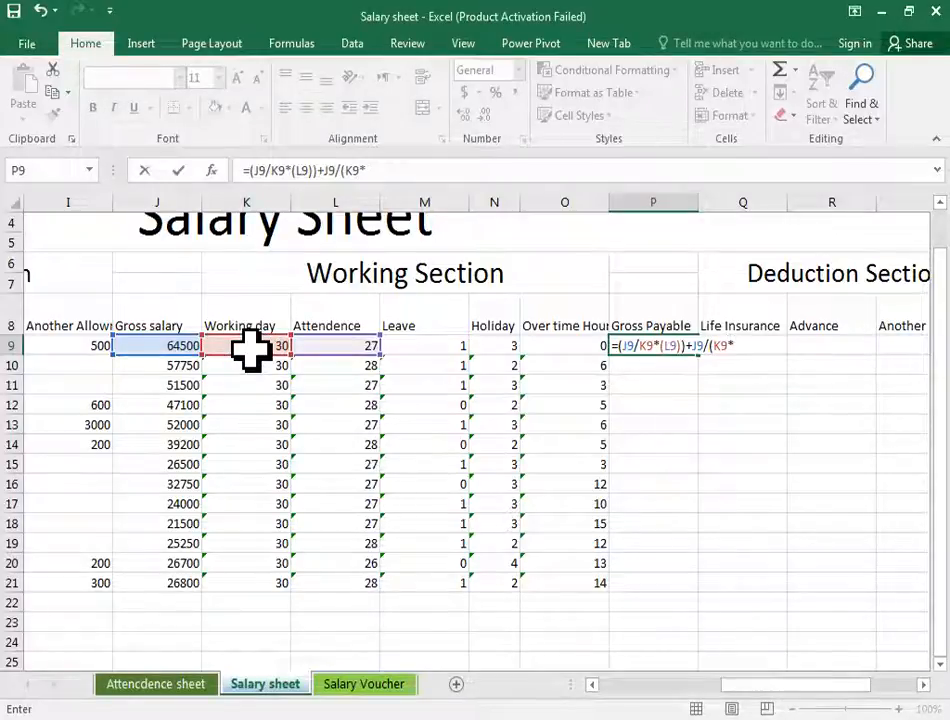
text(8)*)
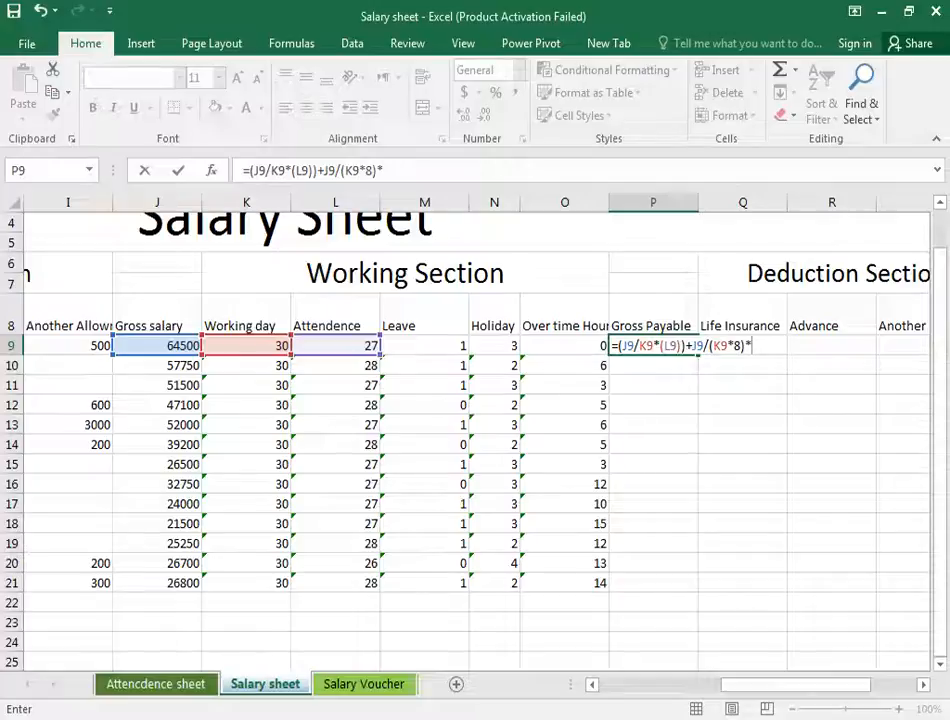
- Switch to the Word salary requirements document and back to the salary sheet
key(alt+Tab)
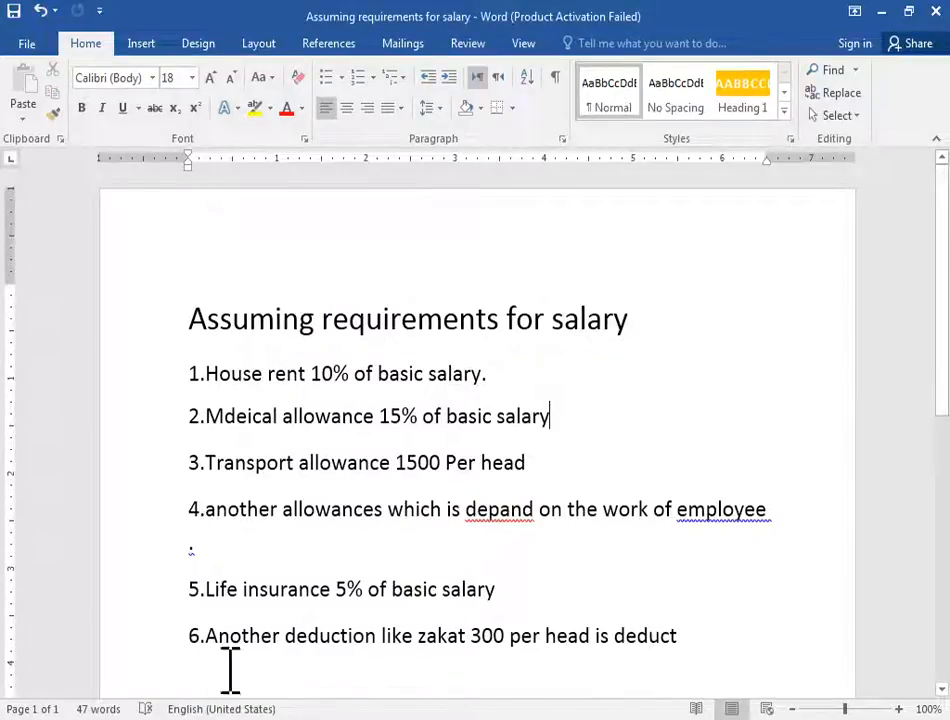
key(alt+Tab)
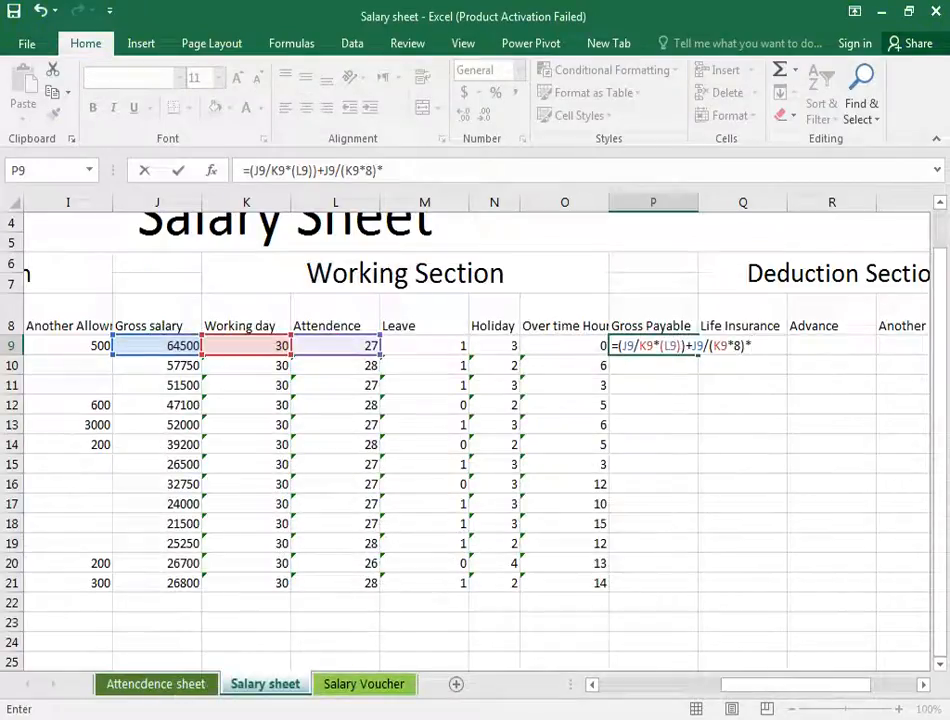
- Finish the Gross Payable formula with 2*O9 for overtime and enter it in P9
text(2*)
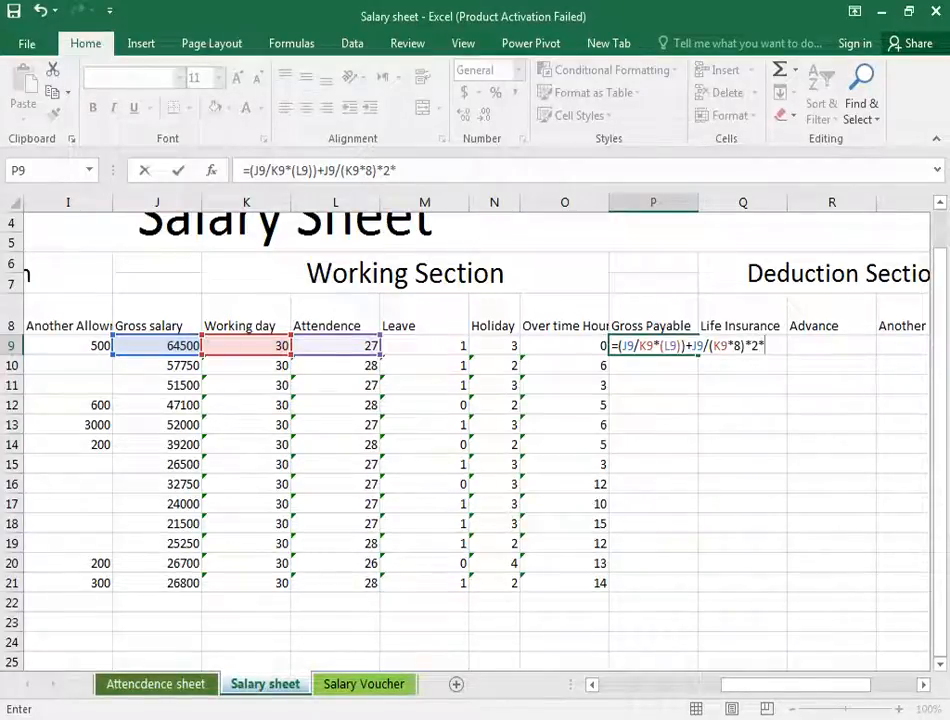
click(590, 350)
key(Return)
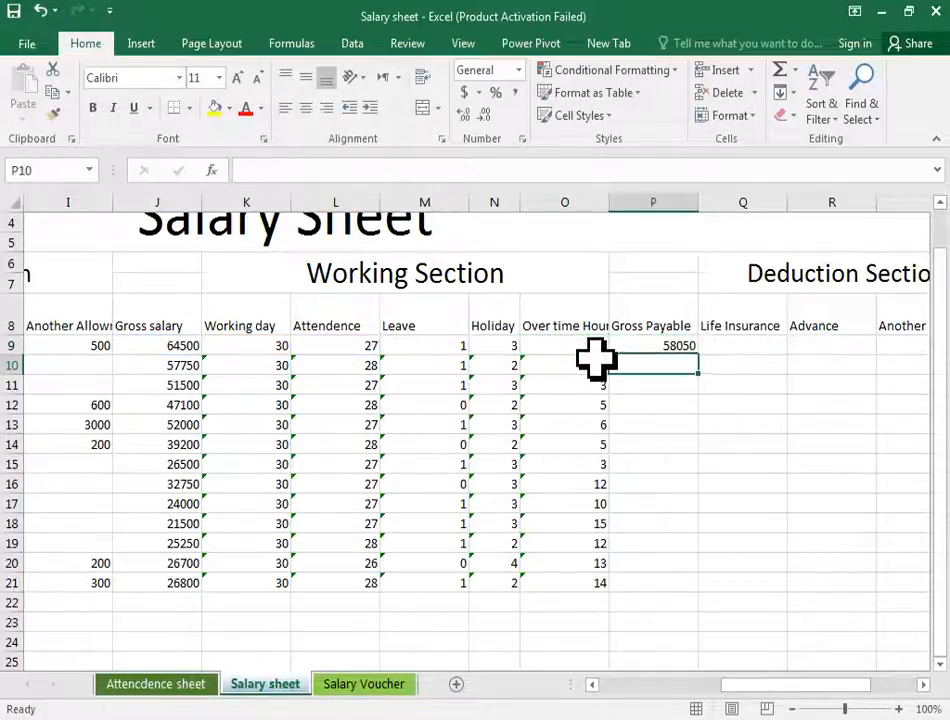
key(Up)
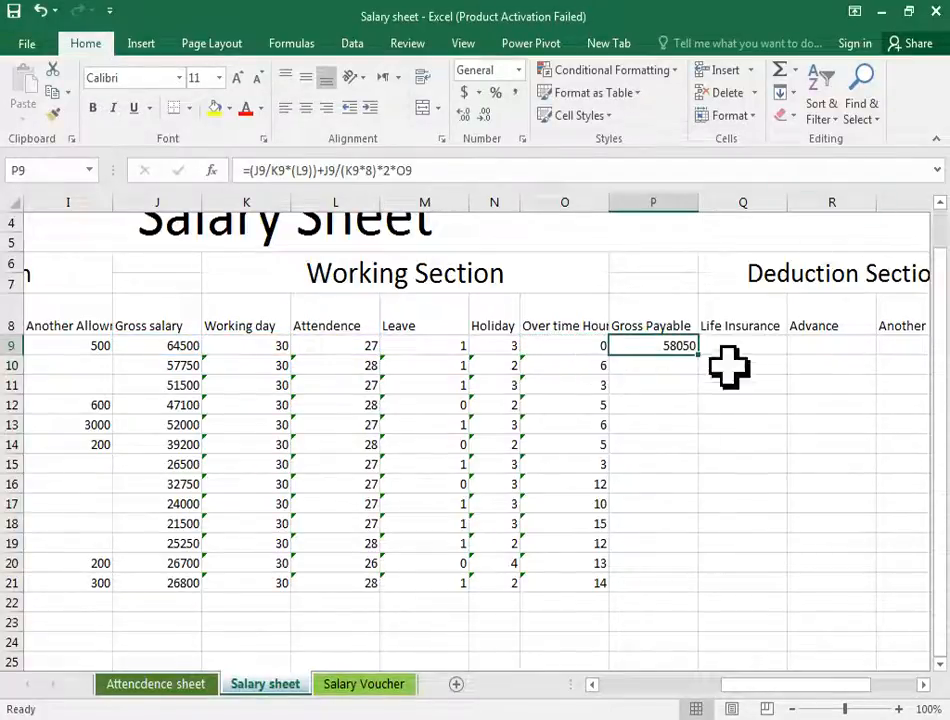
- Fill the Gross Payable formula from P9 down to P21
drag(701, 357, 697, 591)
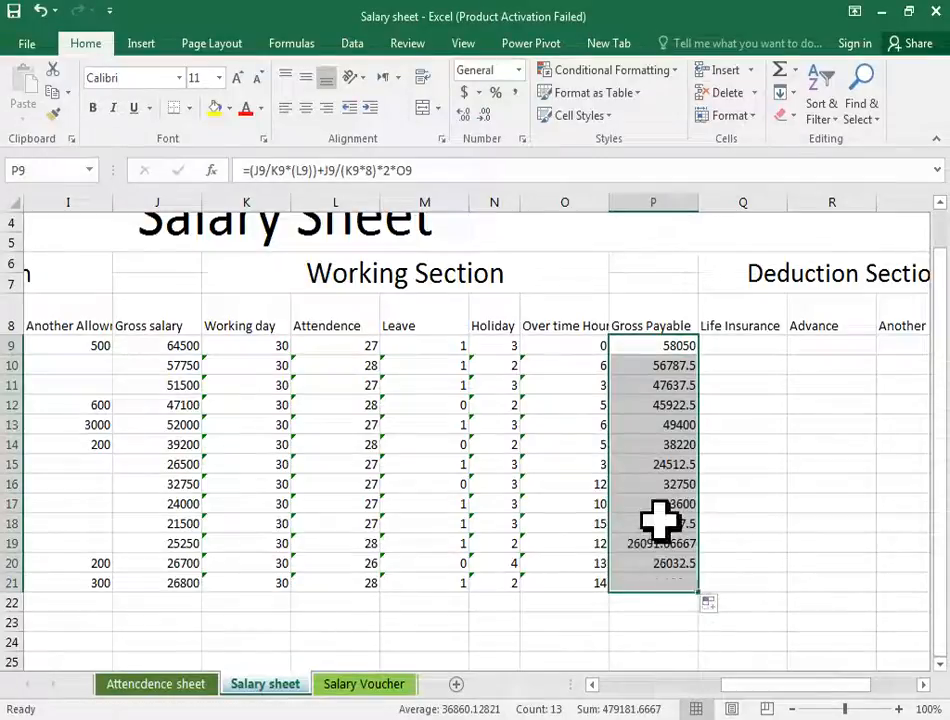
click(668, 343)
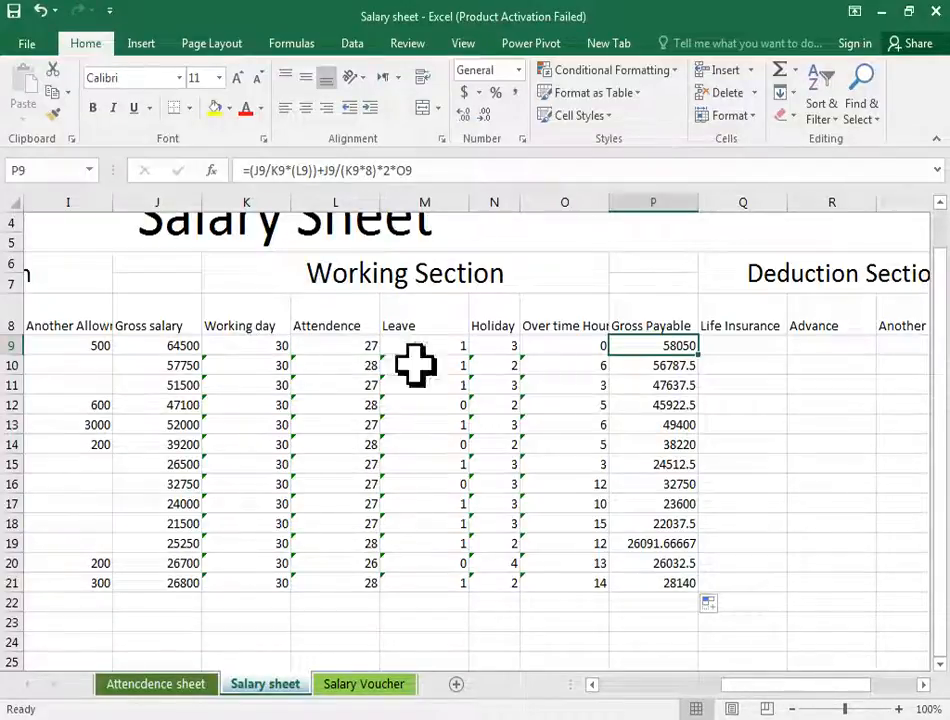
- Check the Word requirements document and enter the Life Insurance formula =E9*5% in Q9
click(725, 345)
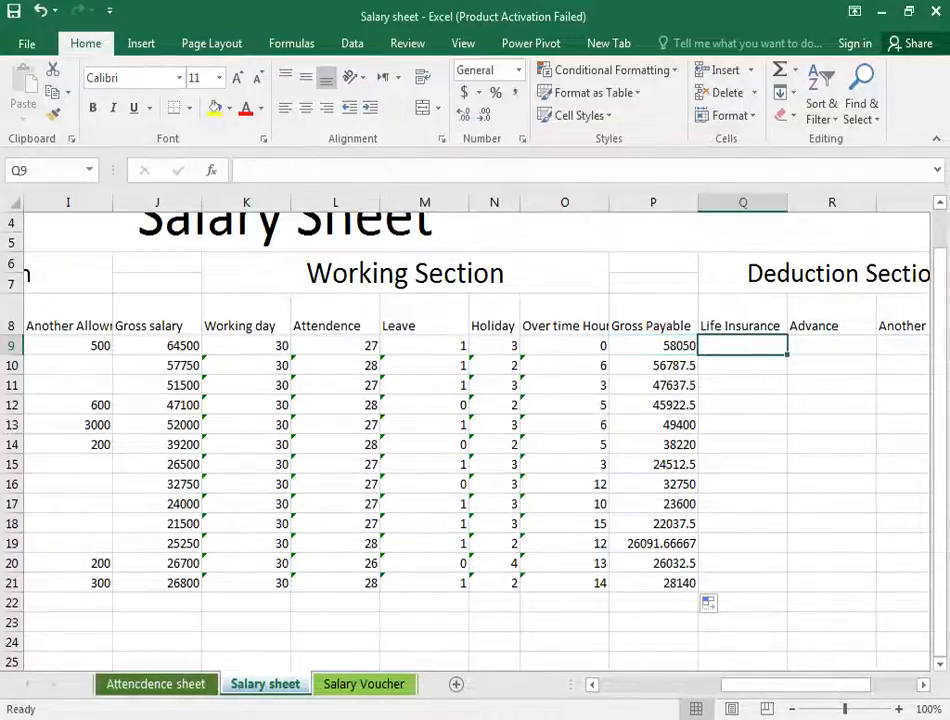
key(alt+Tab)
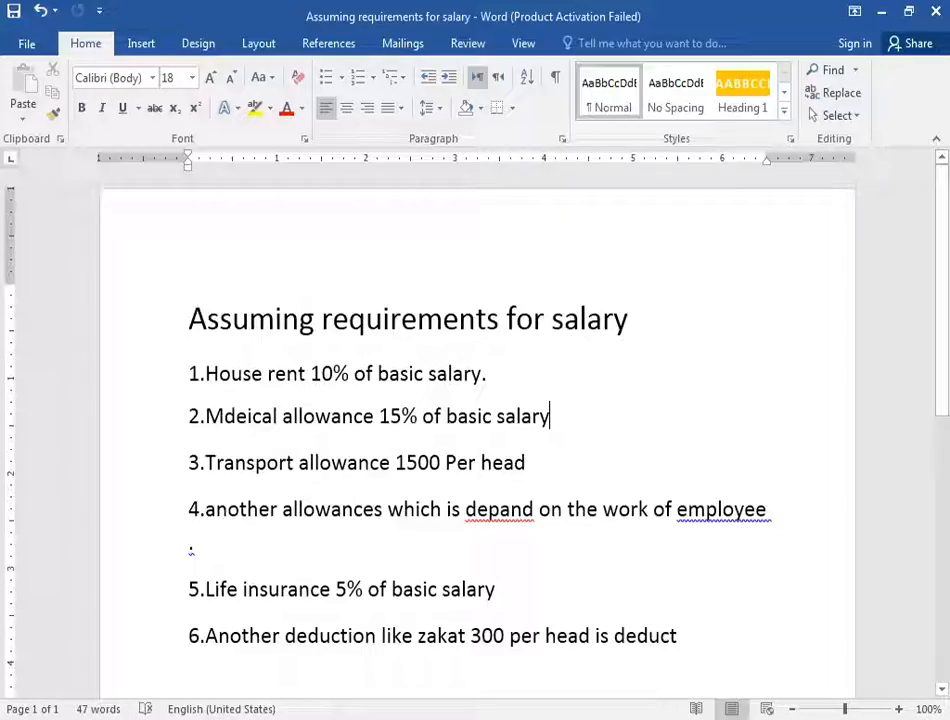
key(alt+Tab)
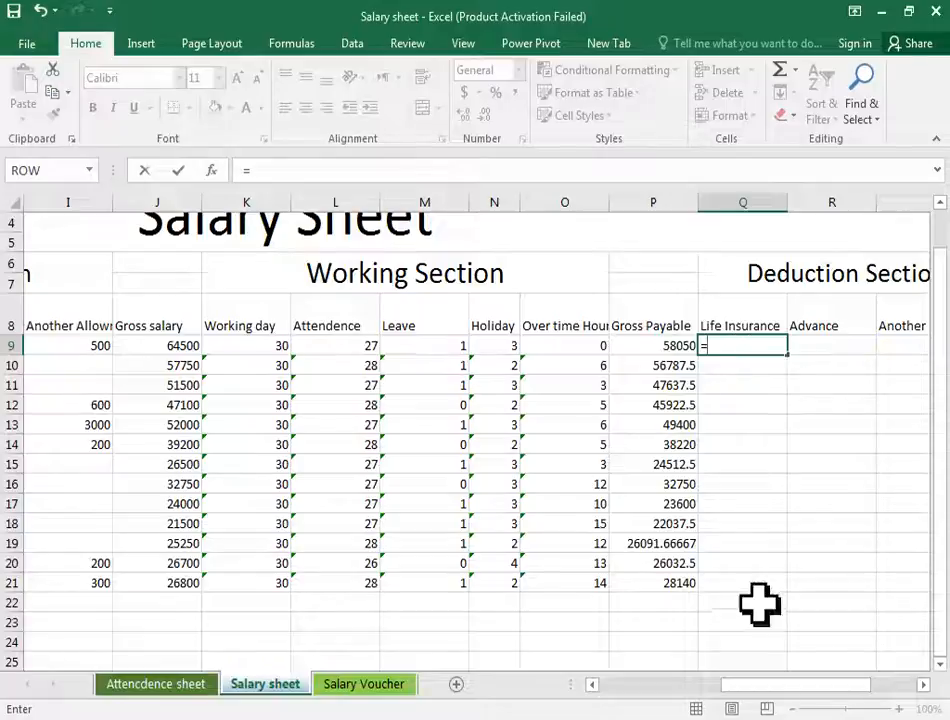
drag(767, 690, 641, 690)
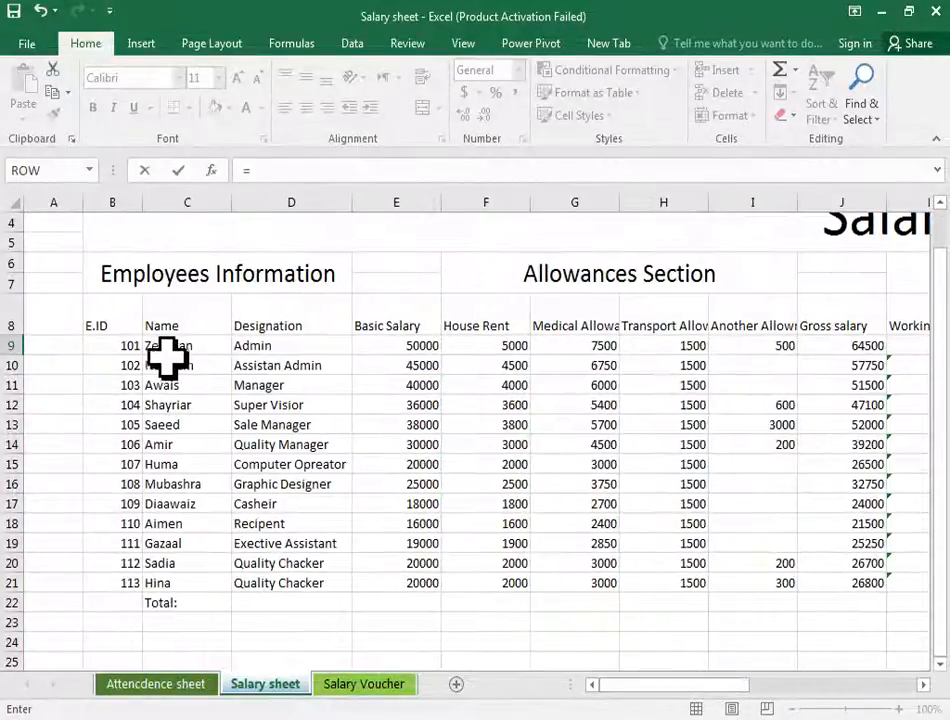
click(407, 348)
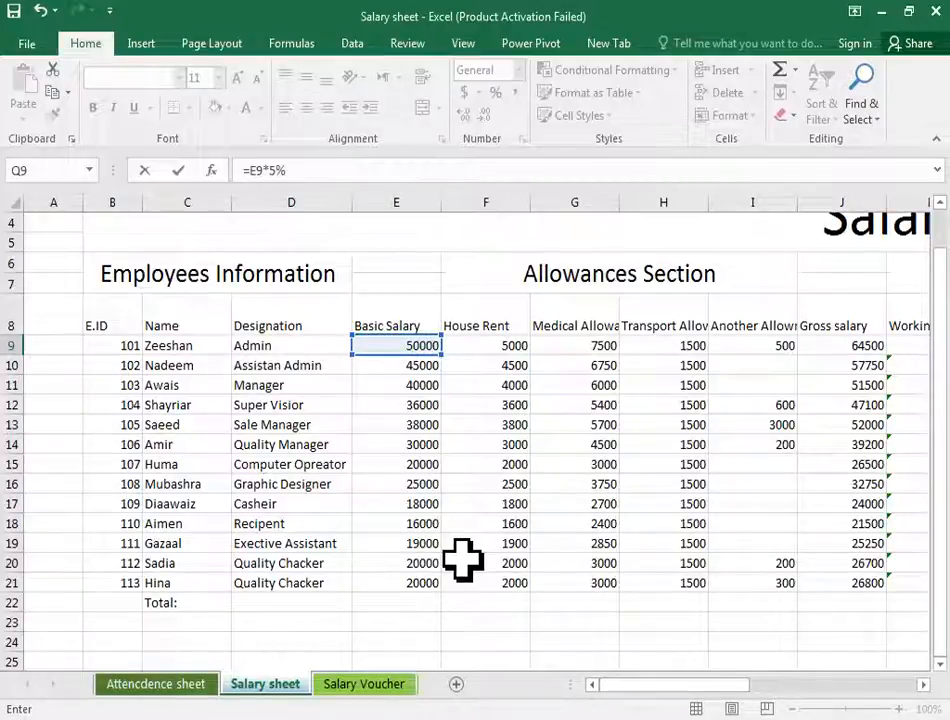
key(Return)
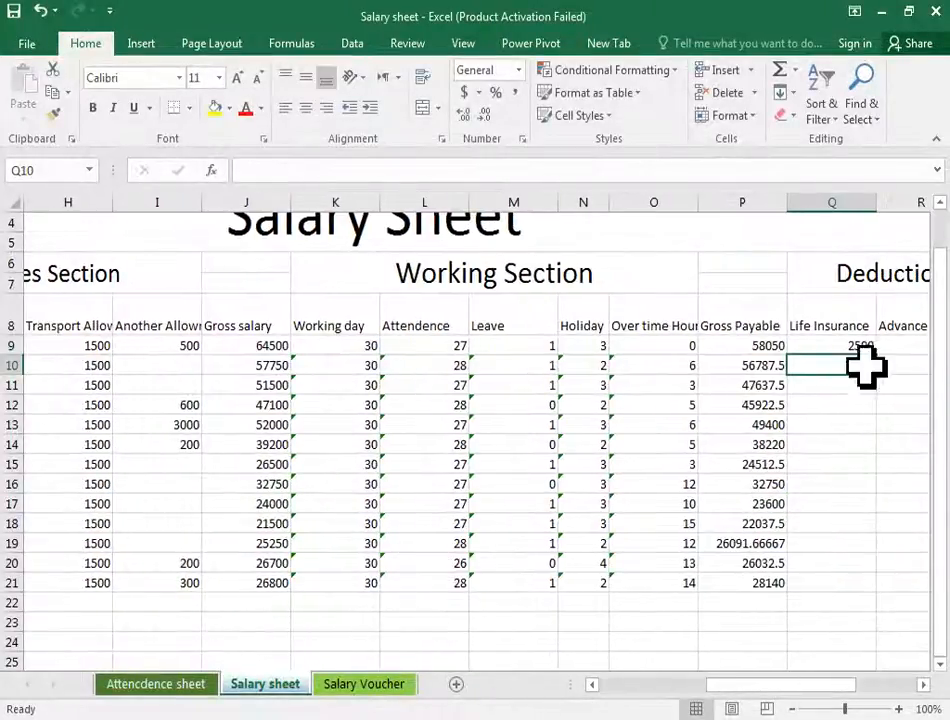
- Fill the Life Insurance formula from Q9 down to Q21
click(848, 345)
drag(877, 356, 867, 602)
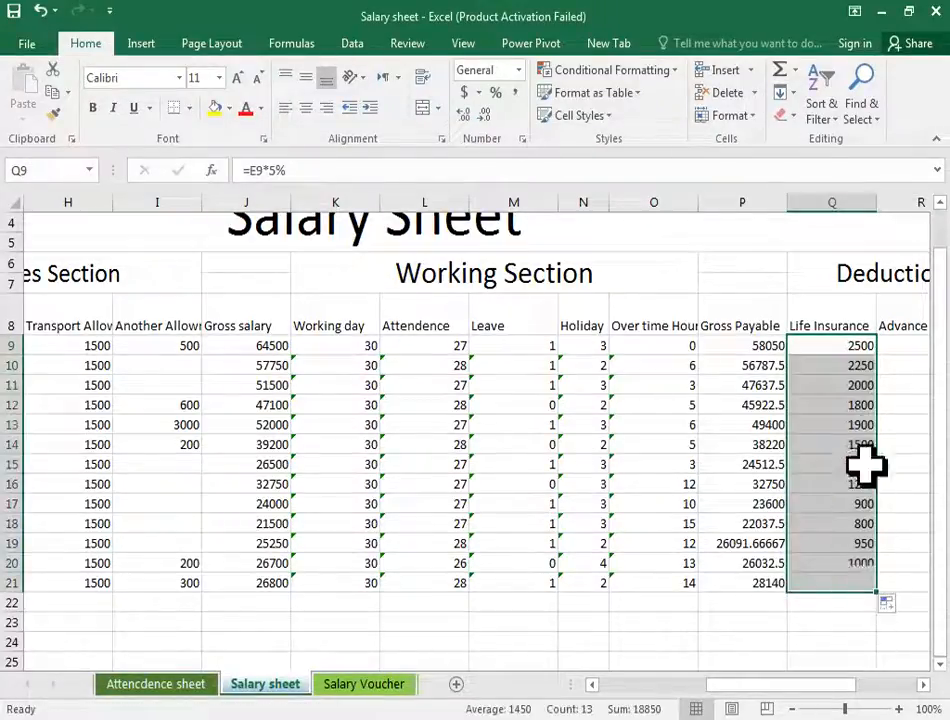
- Enter Advance amounts 2300, 5000 and 2000 in R9, R10 and R11
click(903, 345)
drag(730, 688, 774, 686)
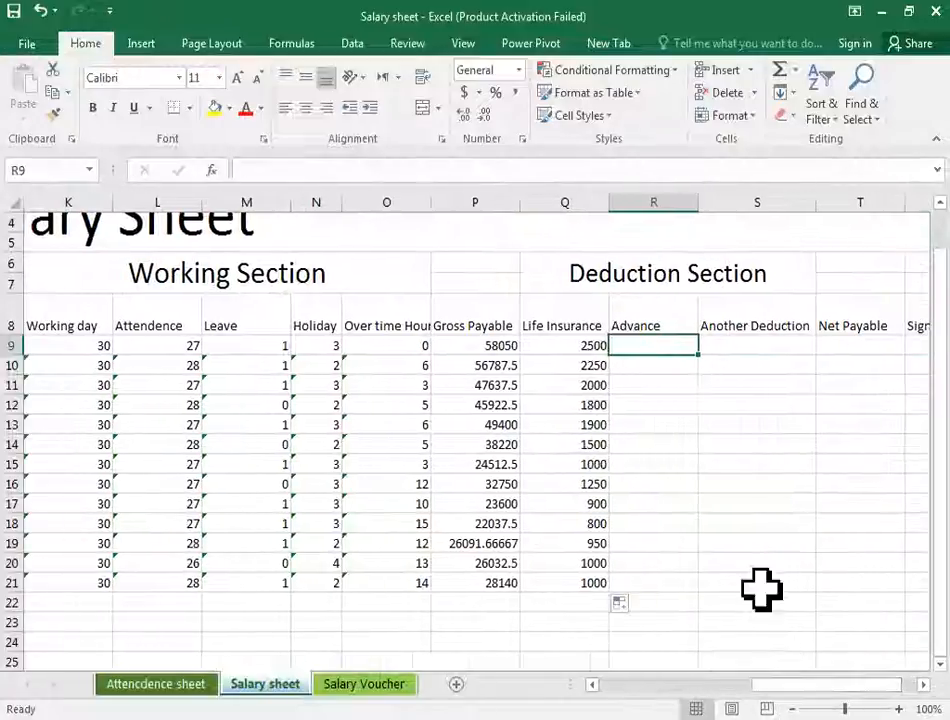
text(2300)
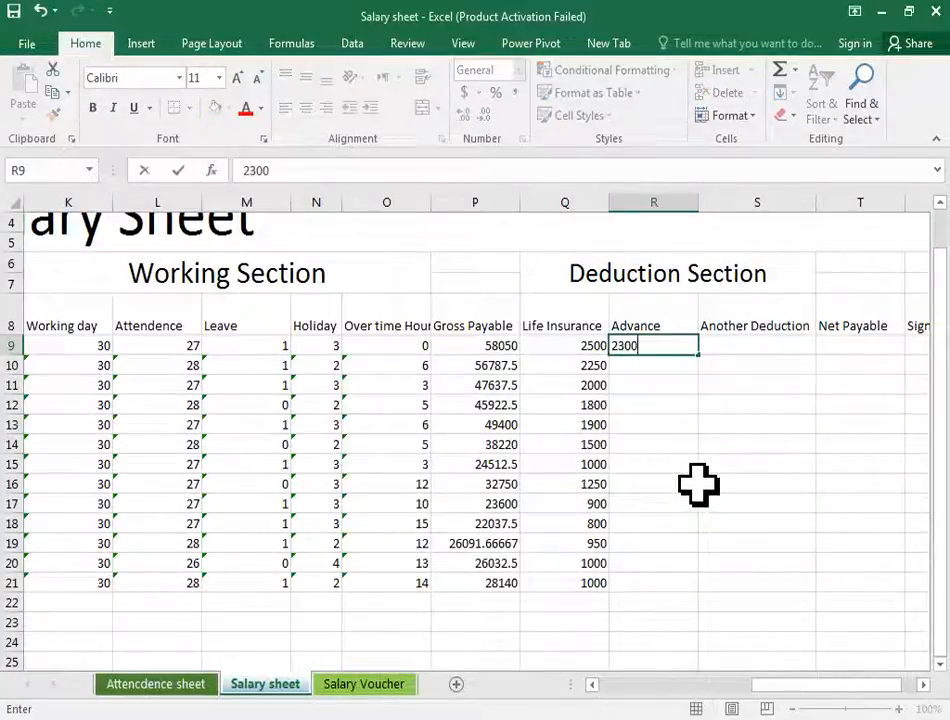
key(Return)
text(5000)
key(Return)
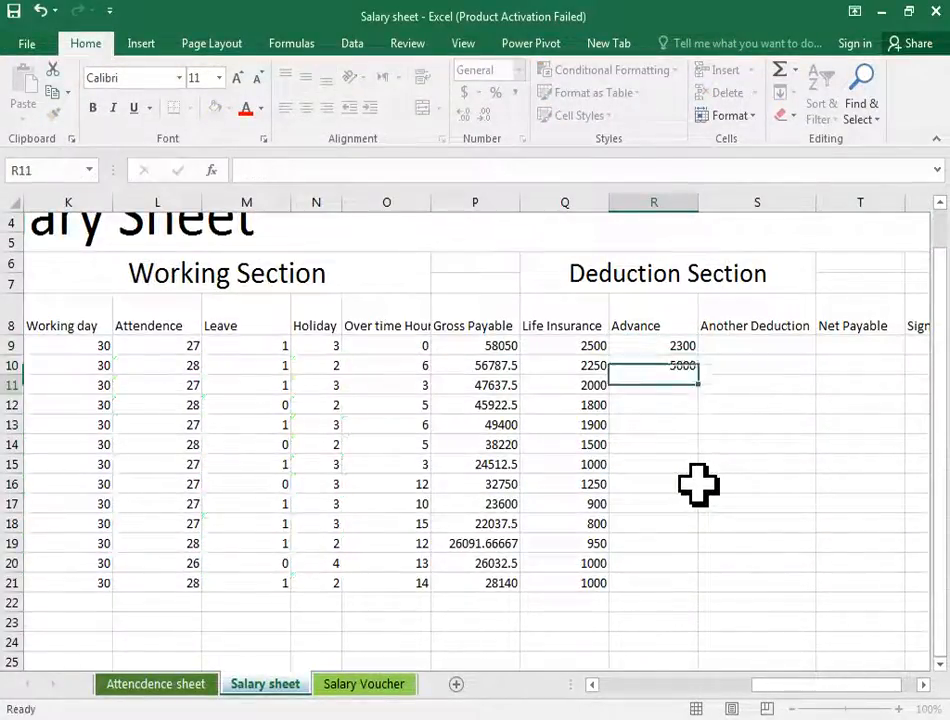
text(2000)
key(Return)
key(Return)
key(Return)
key(Return)
key(Return)
key(Return)
key(Return)
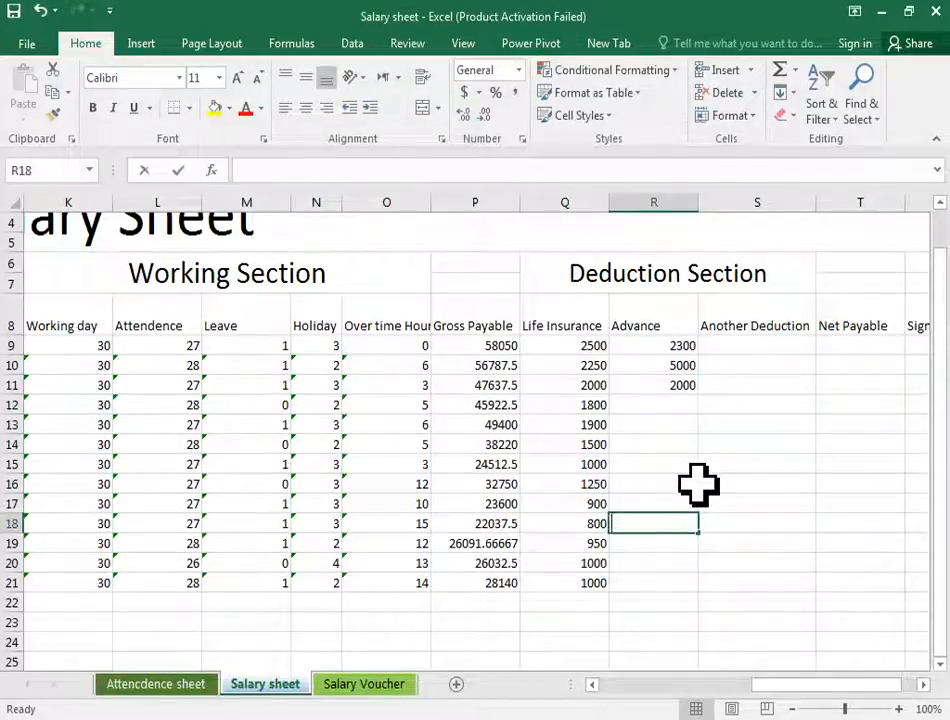
- Enter Advance amounts 200, 300 and 200 in R18, R19 and R20
text(200)
key(Return)
text(3)
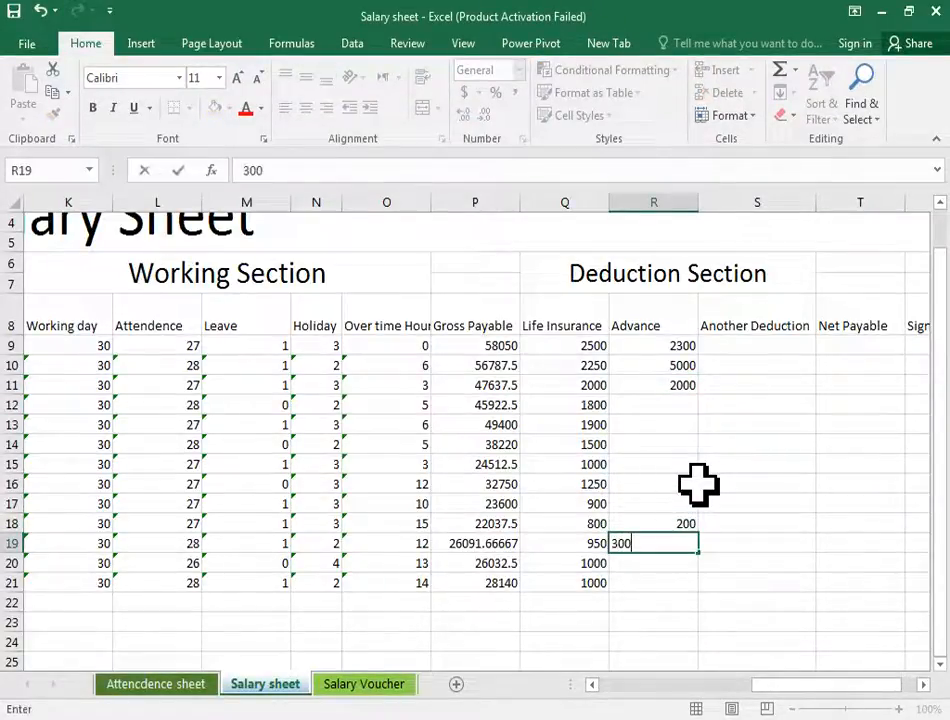
text(00)
key(Return)
text(200)
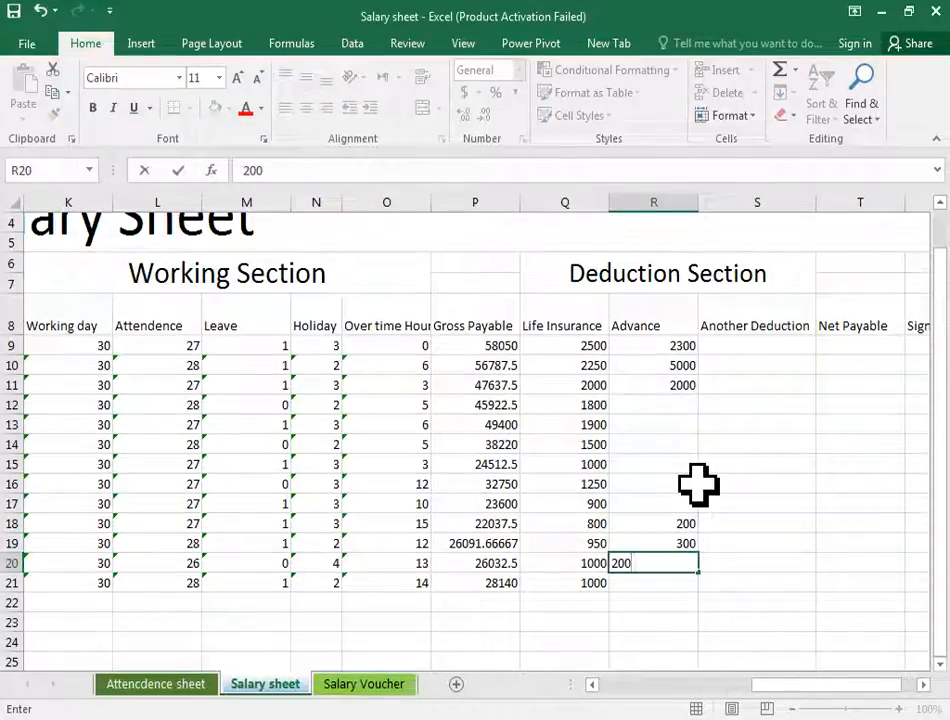
key(Return)
- Enter 300 as Another Deduction in S9 and fill it down to S21
key(Up)
key(Up)
key(Up)
key(Up)
key(Up)
key(Up)
key(Up)
key(Up)
key(Up)
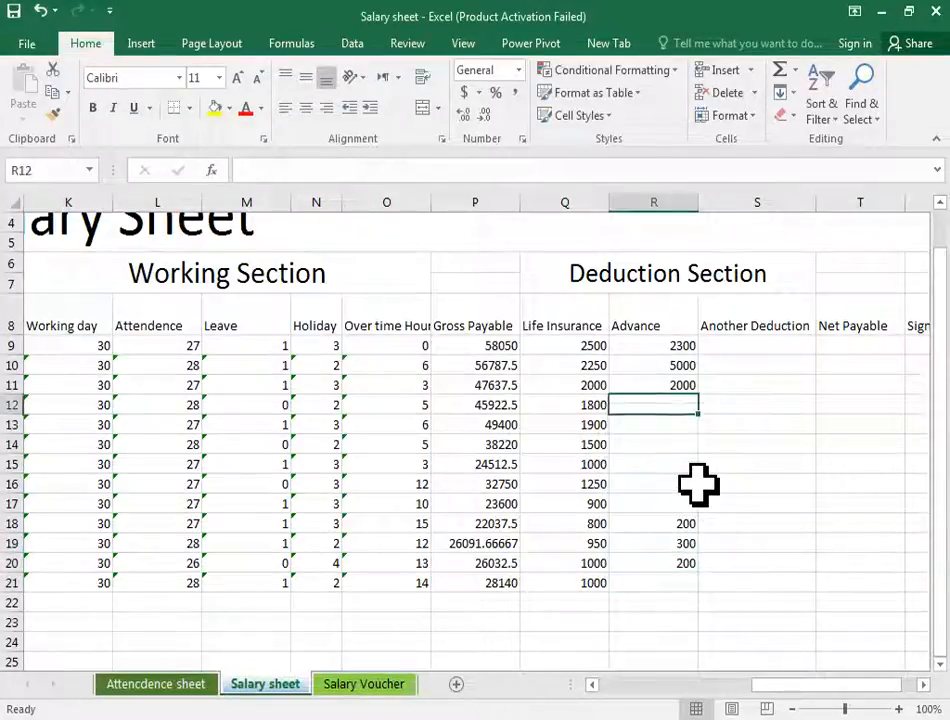
key(Up)
key(Up)
key(Up)
key(Right)
text(300)
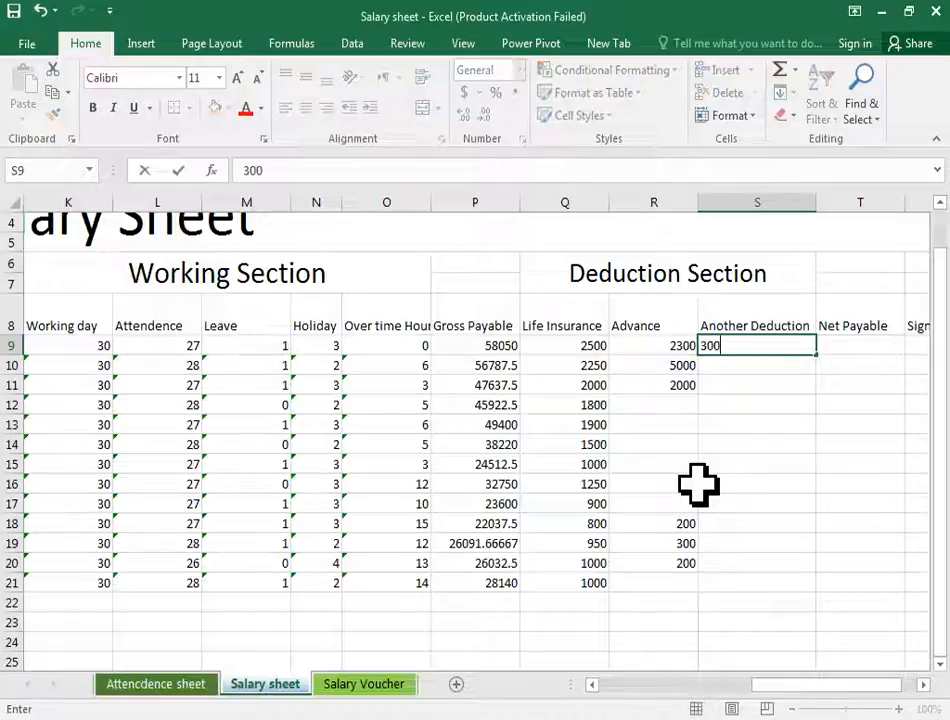
key(Return)
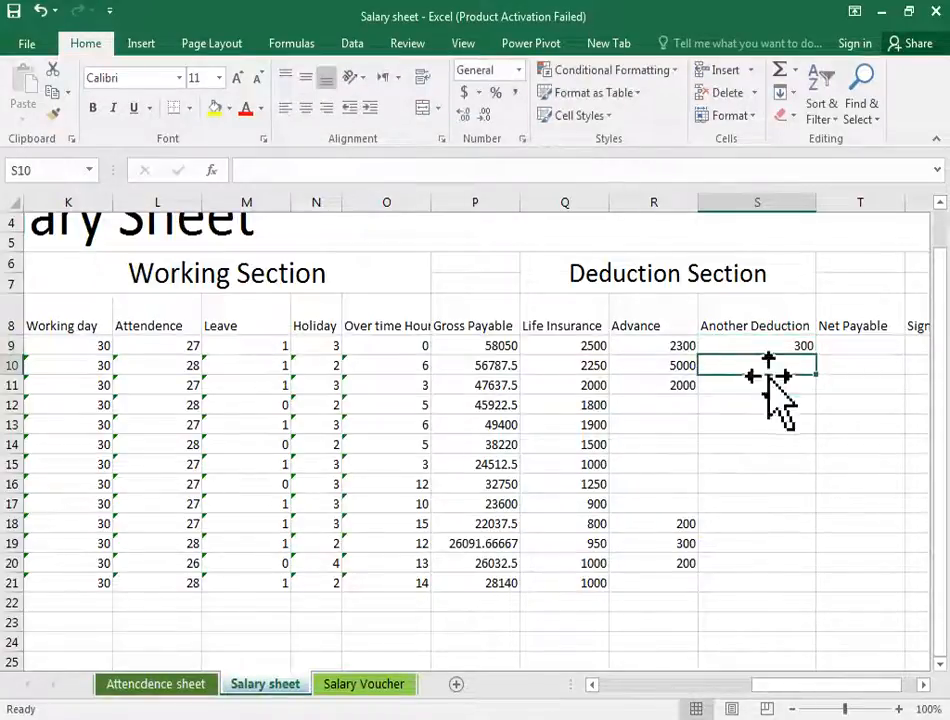
key(Up)
drag(816, 358, 814, 588)
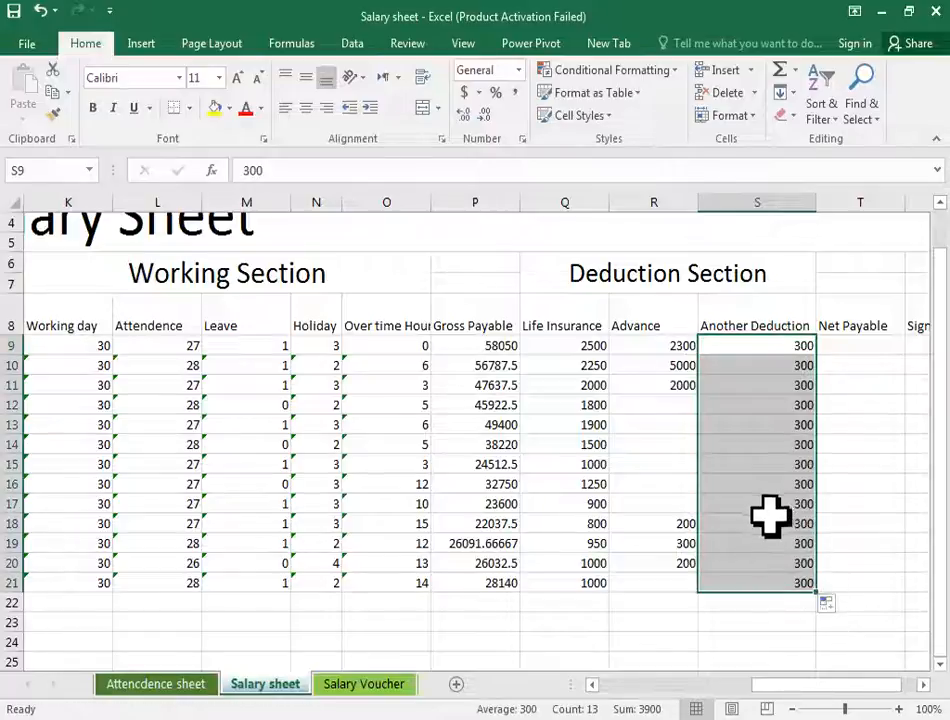
- Enter the Net Payable formula =P9-Q9-R9-S9 in T9
click(852, 346)
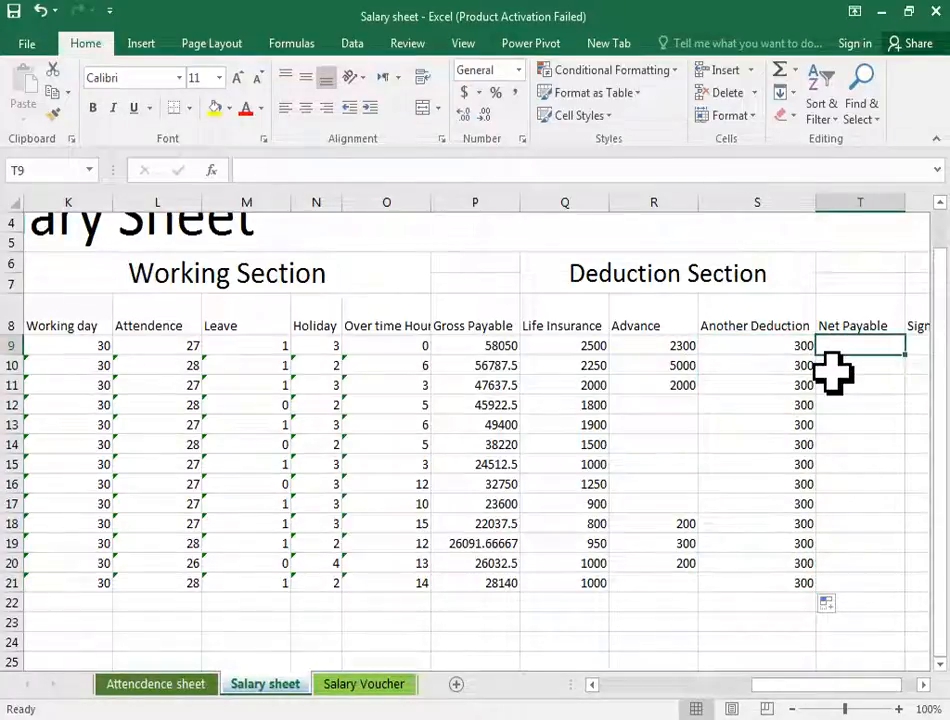
text(=)
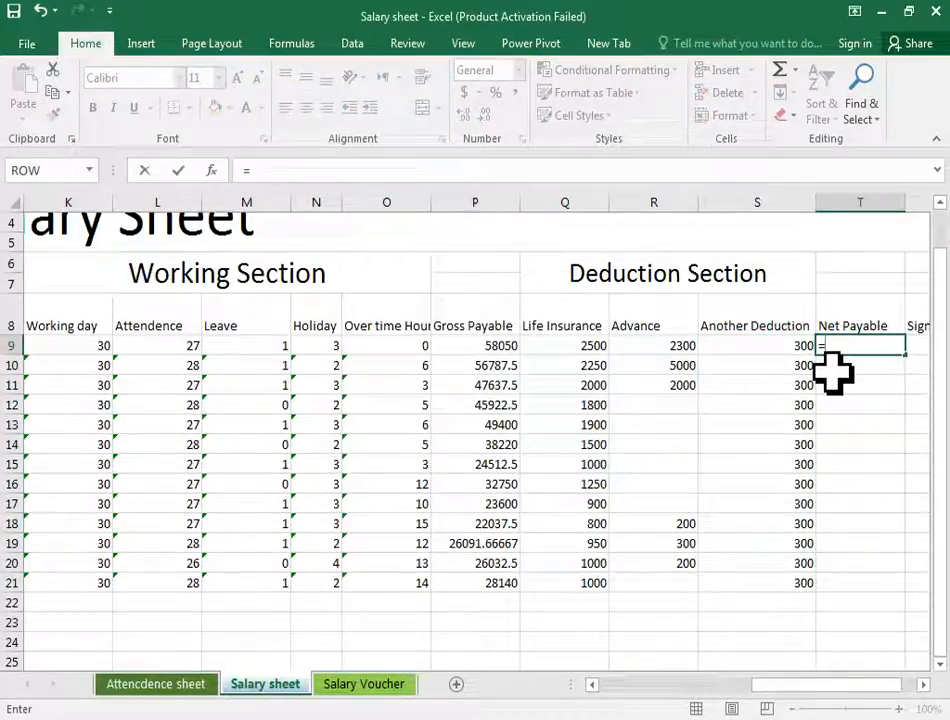
click(498, 346)
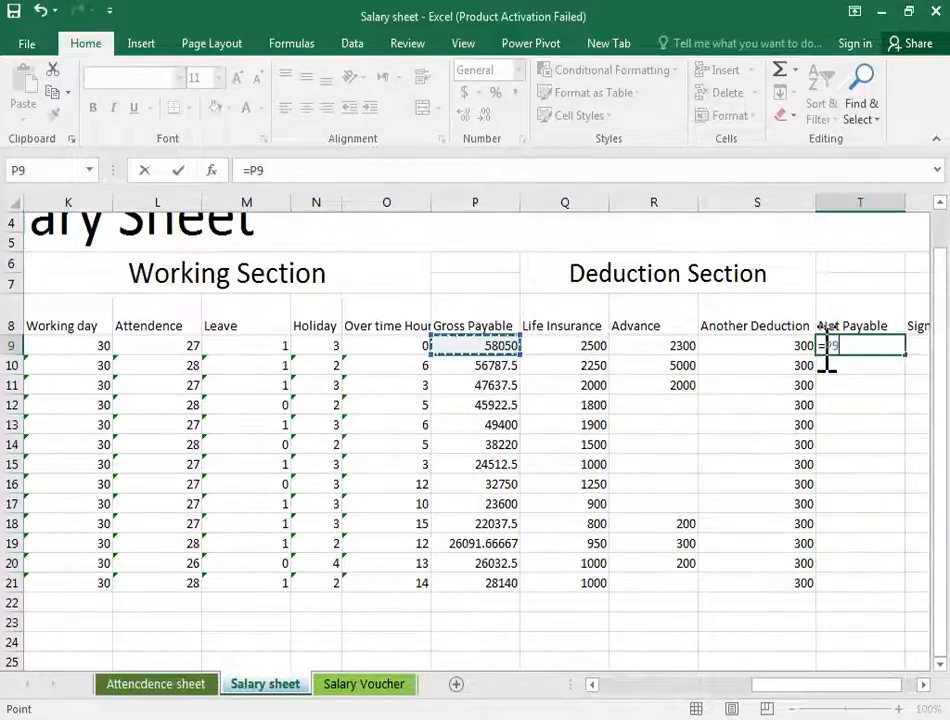
click(578, 346)
text(-)
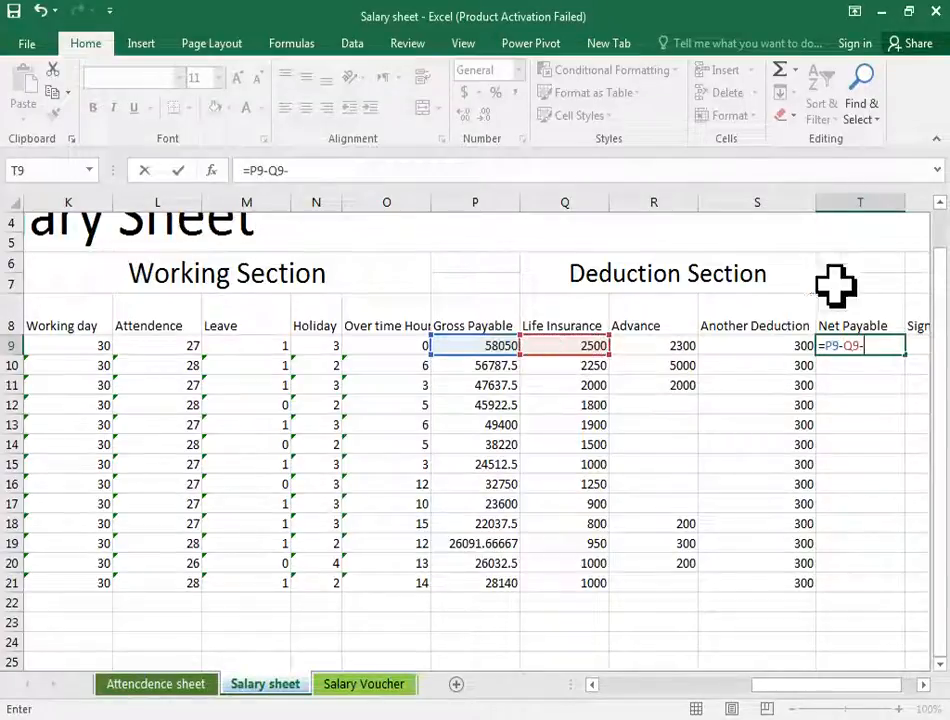
click(672, 346)
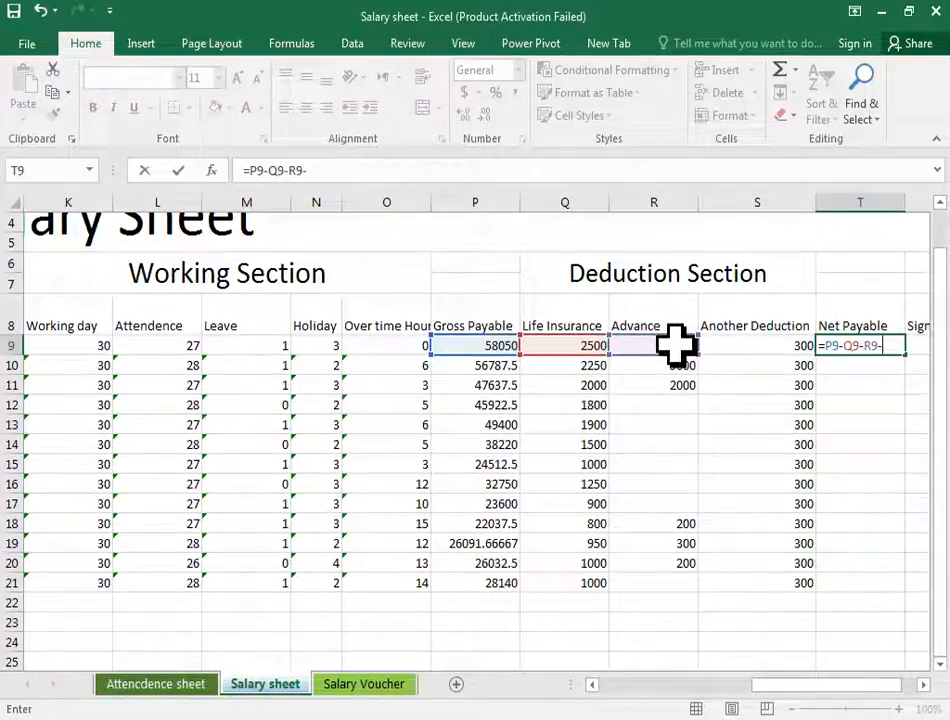
text(-)
click(762, 346)
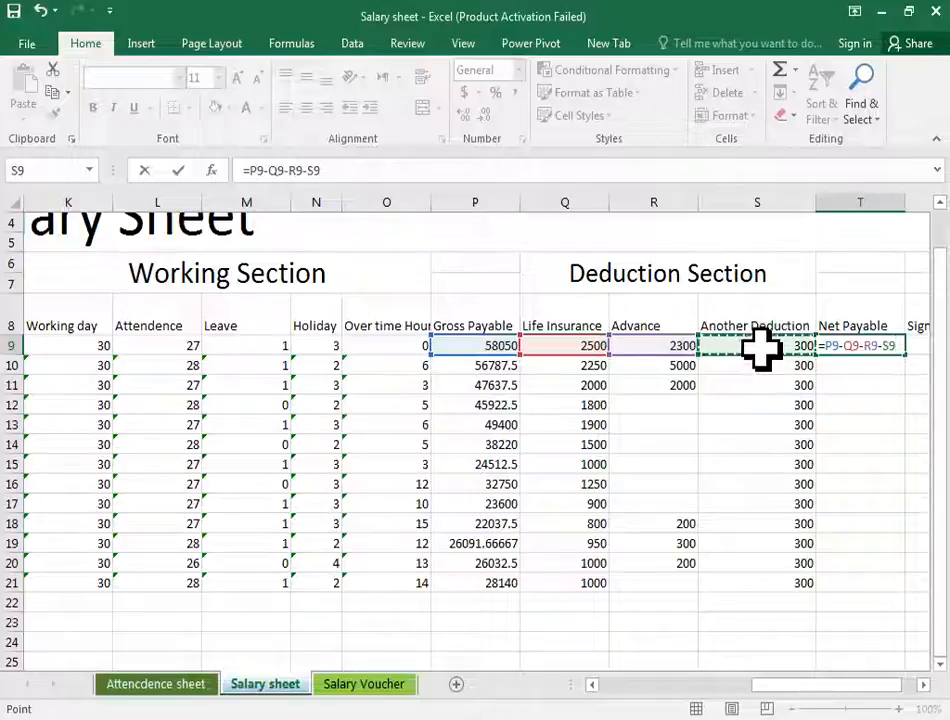
key(Return)
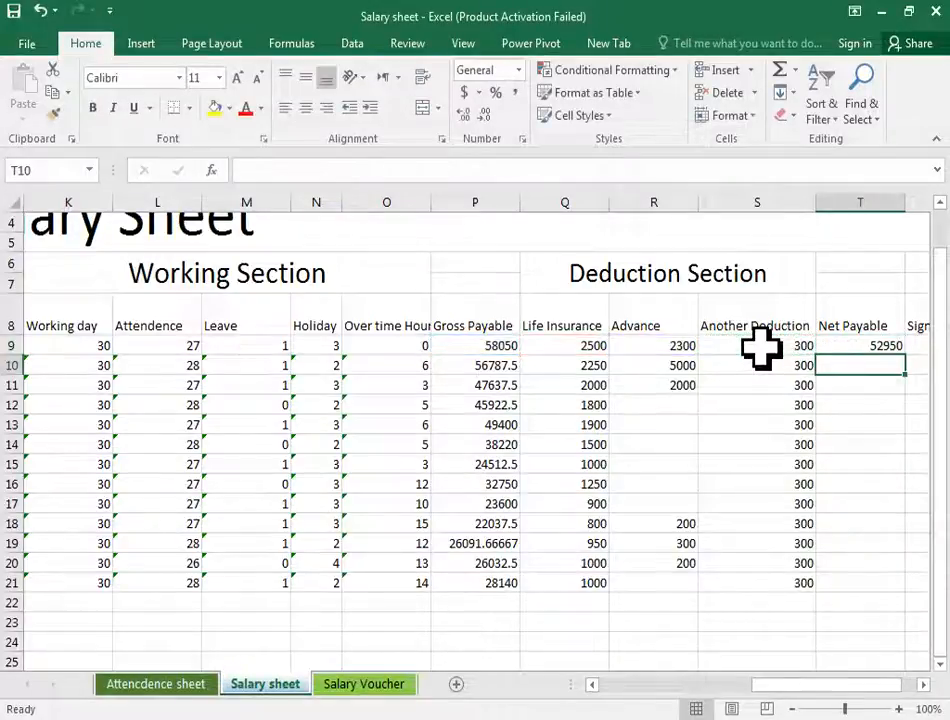
- Fill the Net Payable formula from T9 down to T21
click(833, 345)
drag(906, 357, 893, 600)
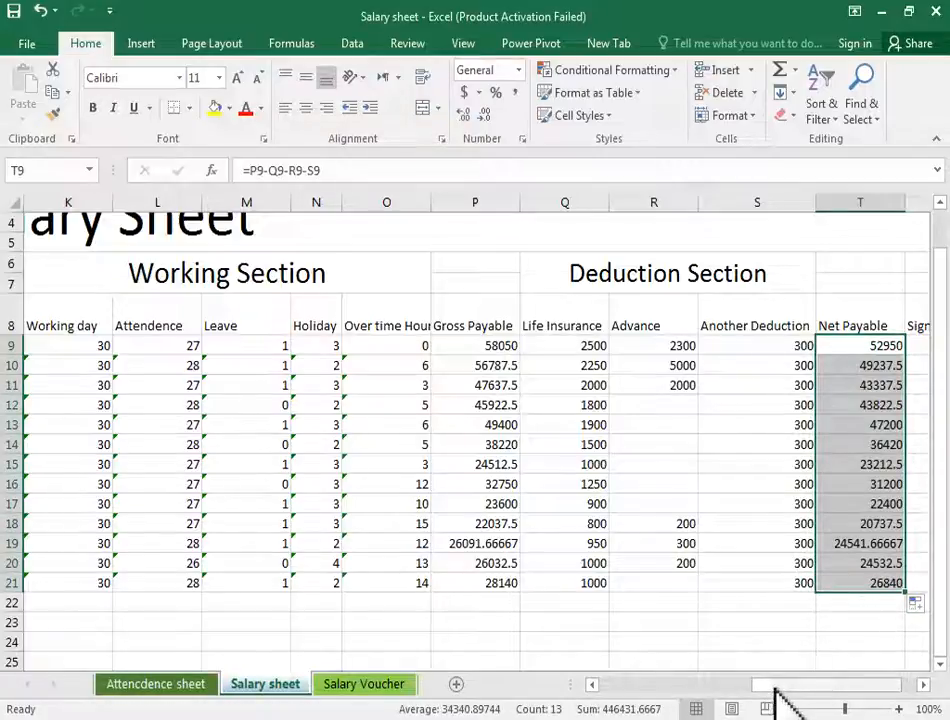
drag(778, 697, 829, 699)
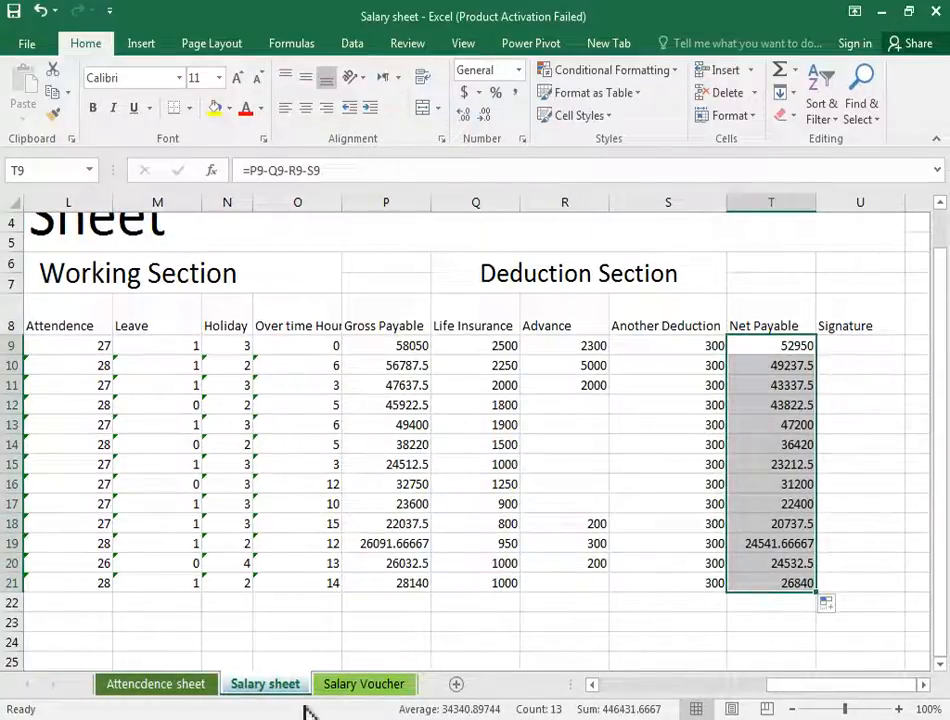
click(364, 686)
click(265, 686)
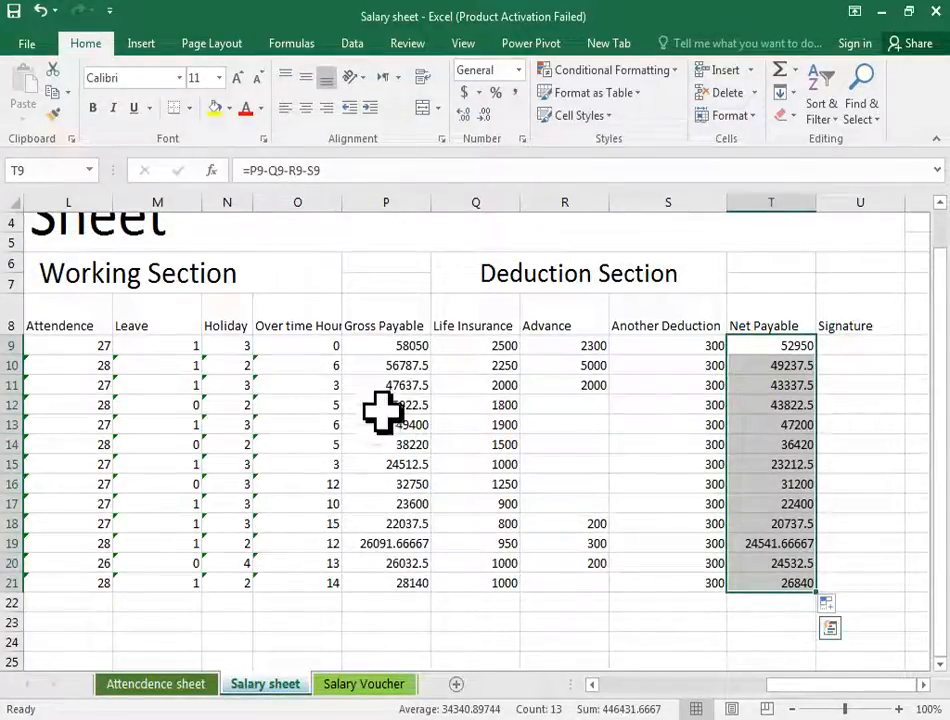
click(391, 348)
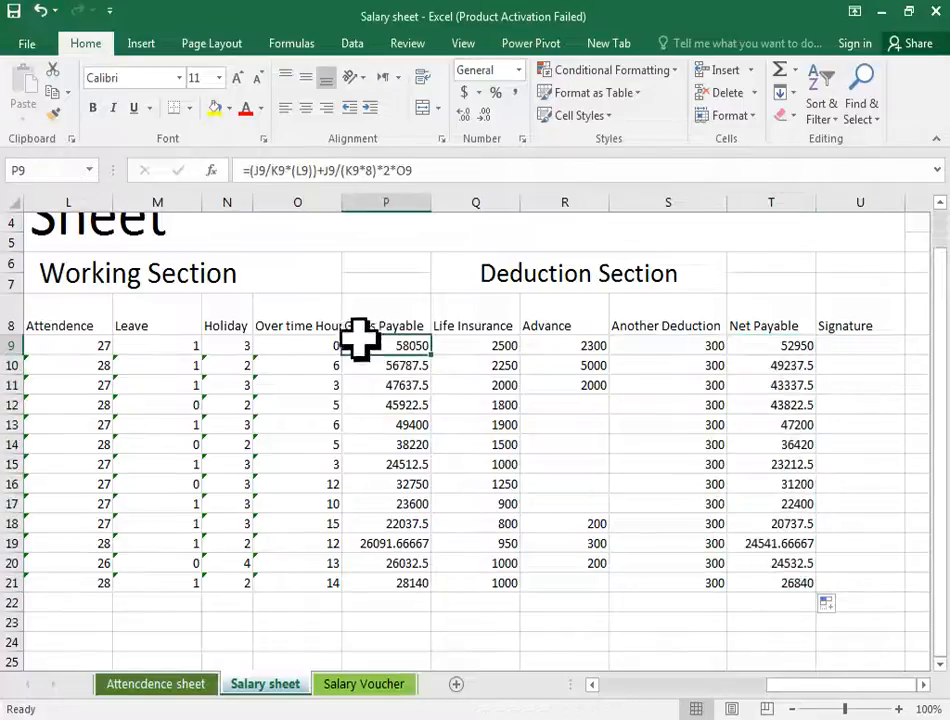